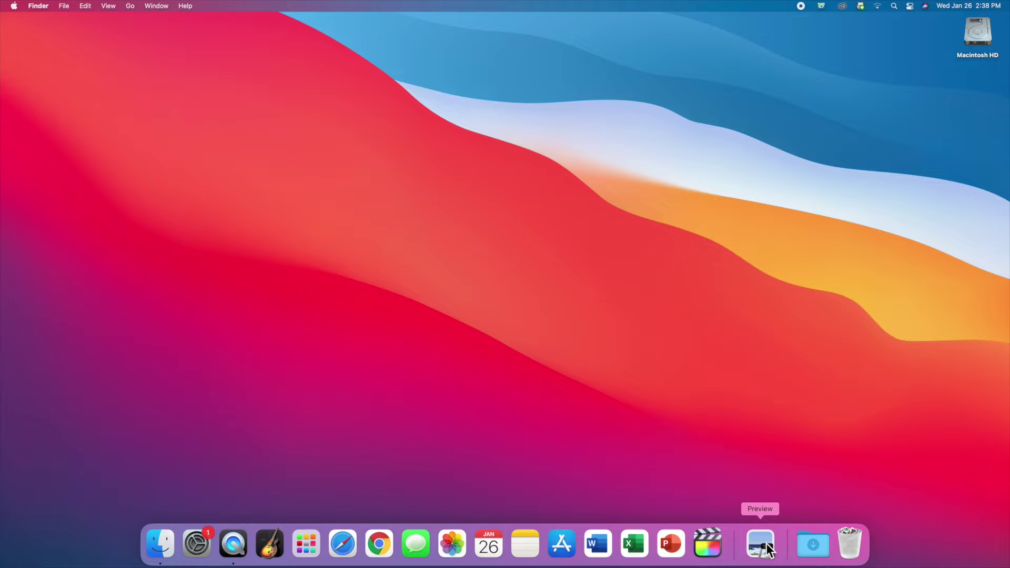
Remove Preview from the Dock and move GarageBand between System Preferences and QuickTime Player.
drag(764, 543, 762, 395)
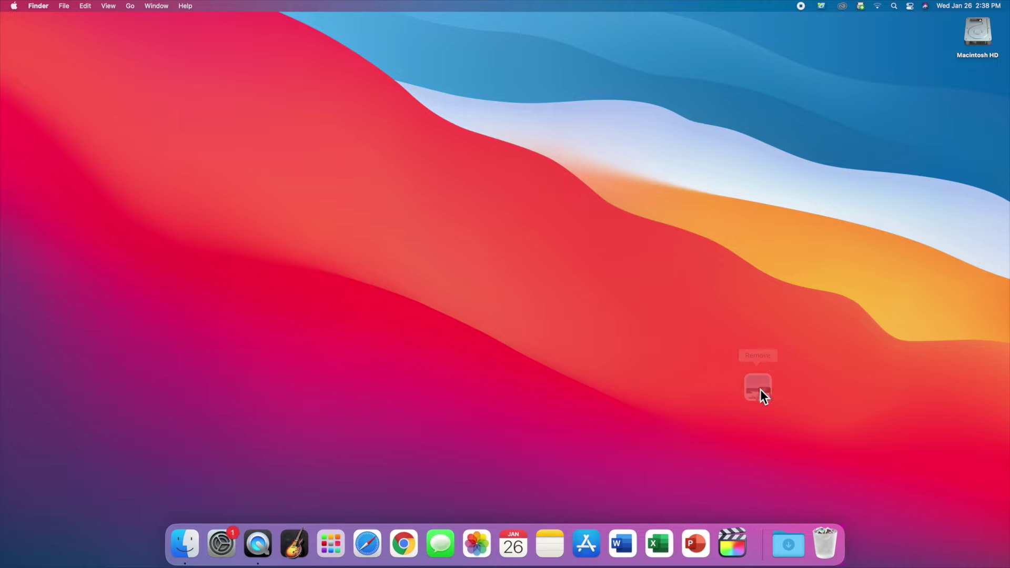
drag(315, 526, 270, 542)
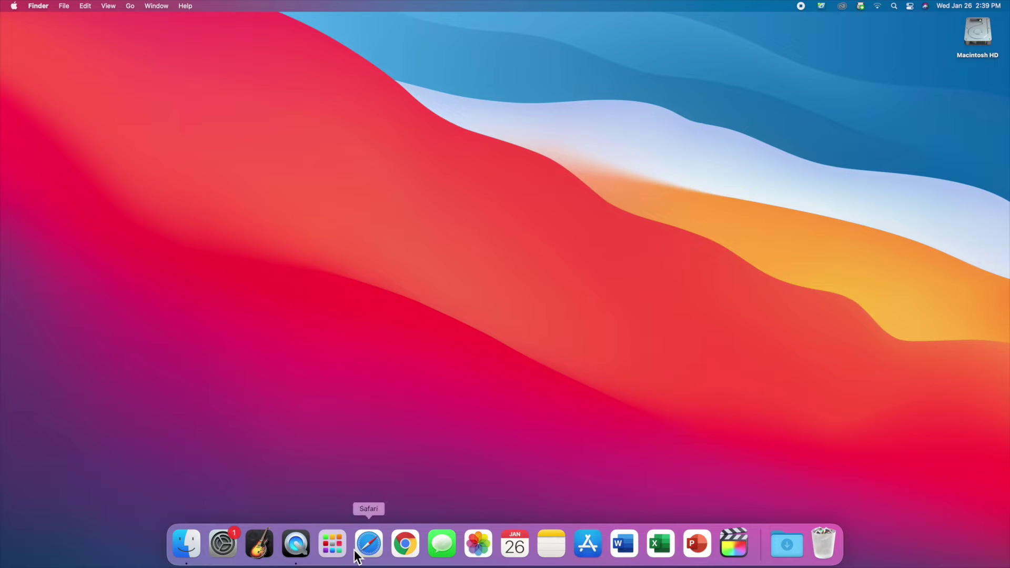
click(341, 542)
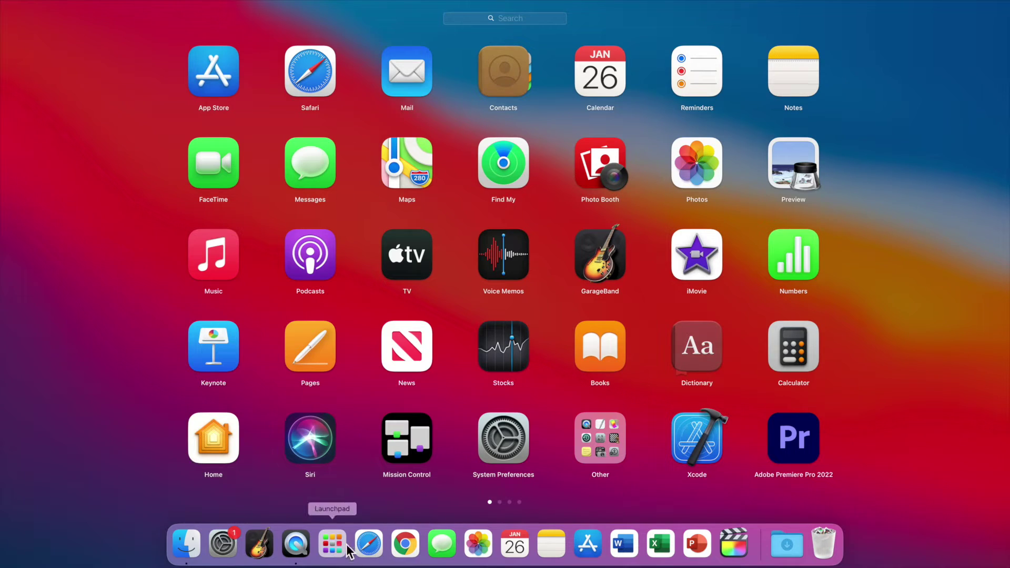
click(521, 503)
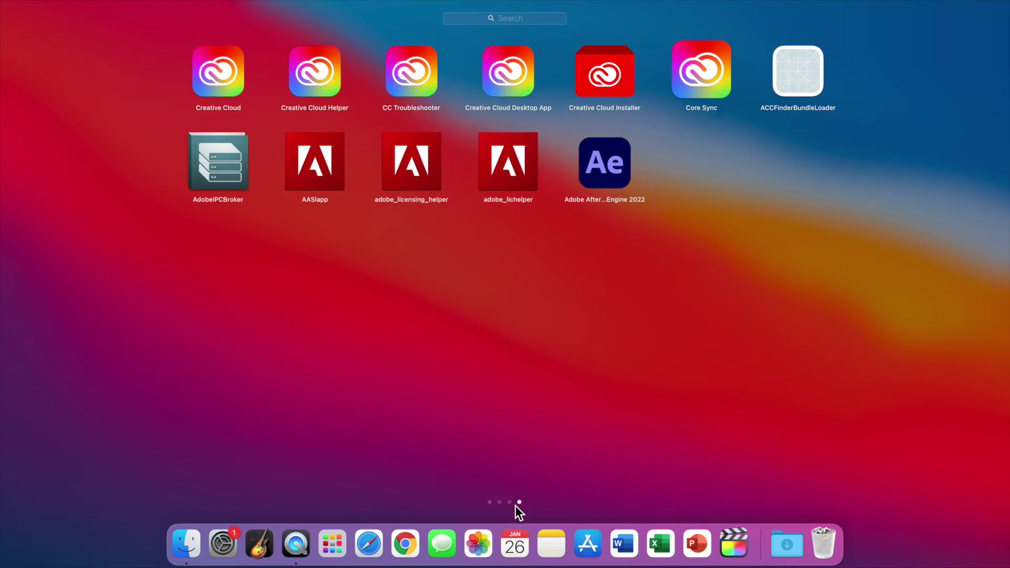
click(510, 504)
click(499, 504)
click(491, 505)
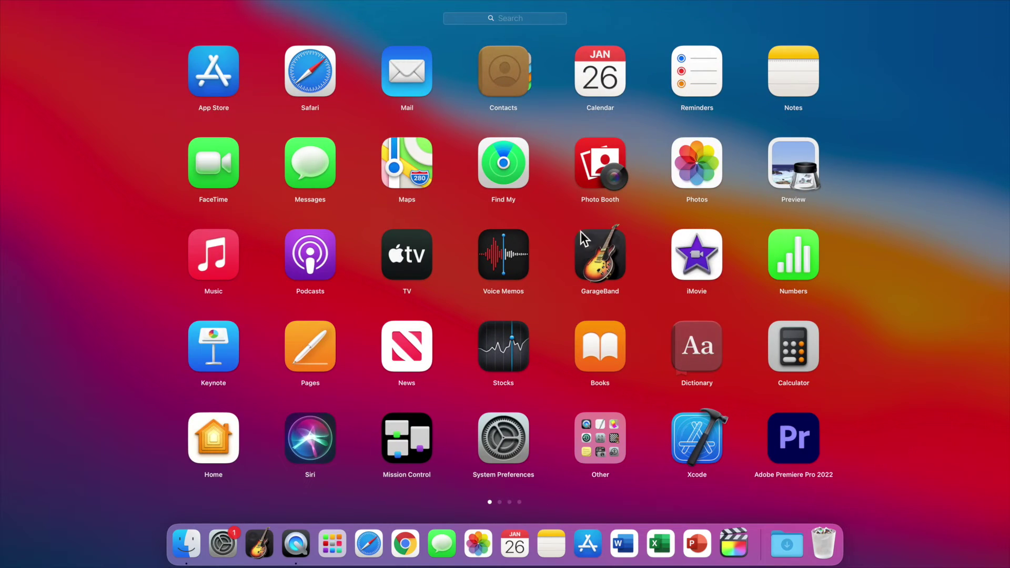
click(131, 205)
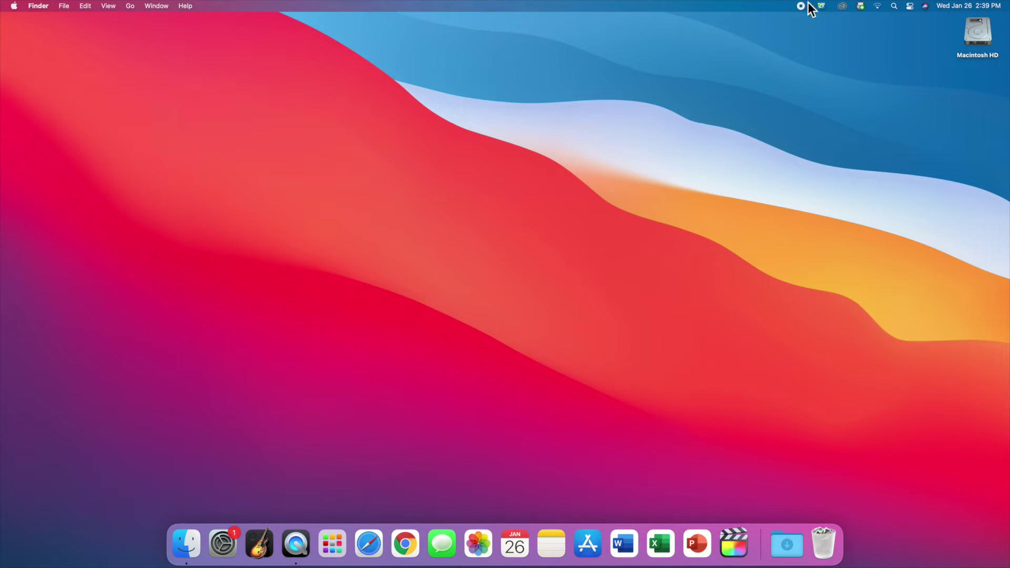
Try Spotlight searches for 'garage' and 'garag', then clear and close the search.
click(895, 6)
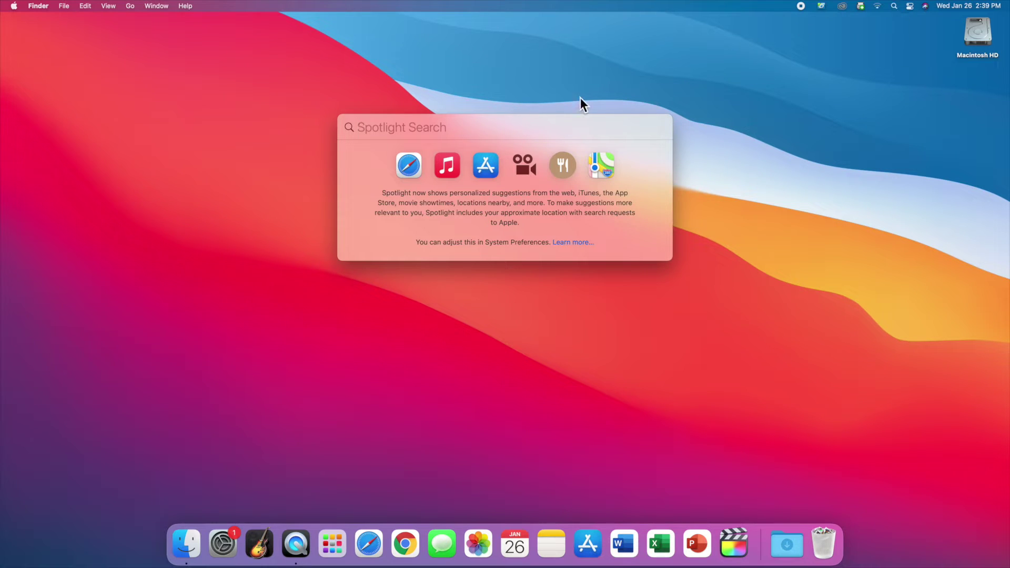
text(garag)
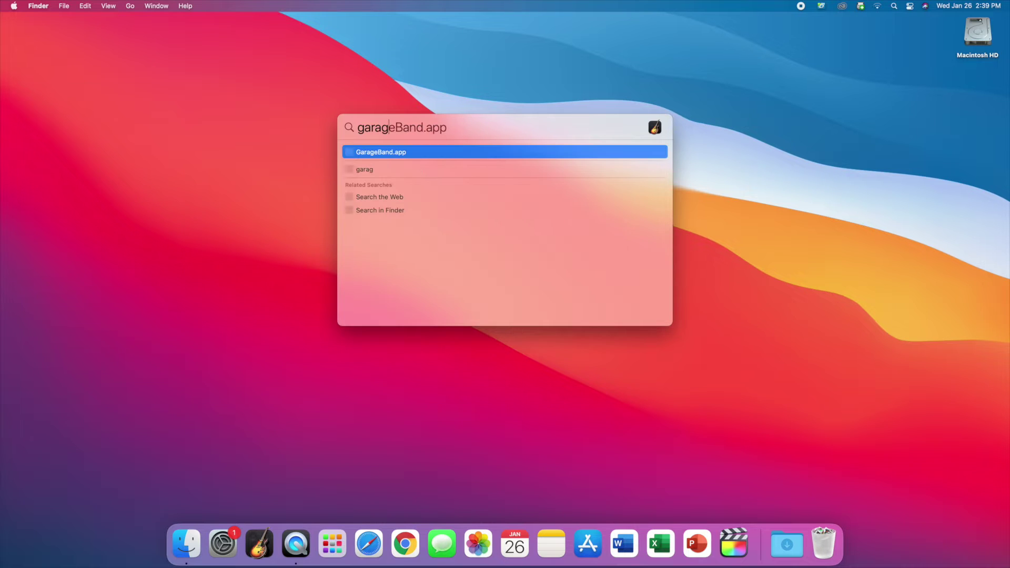
text(e)
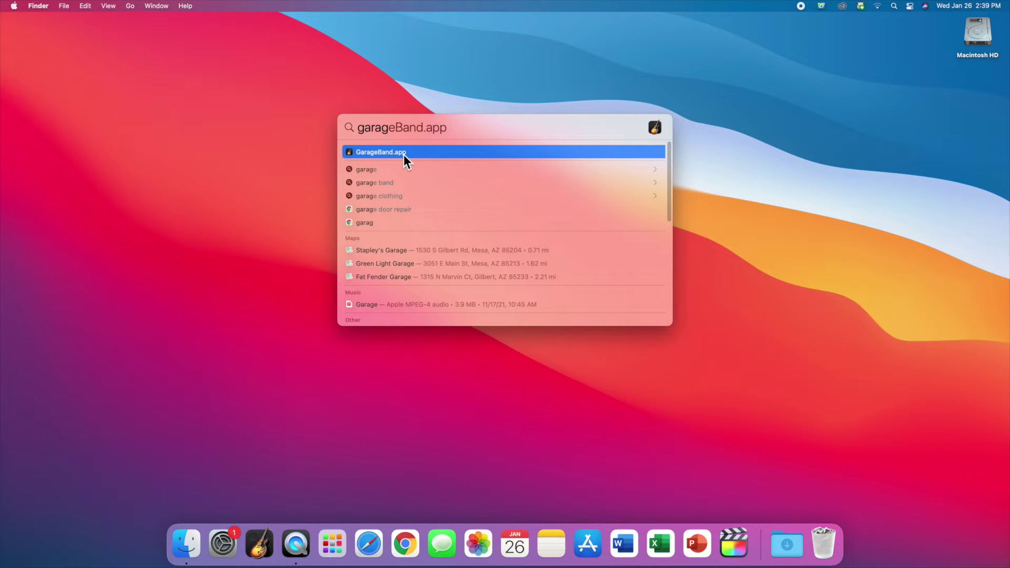
click(280, 93)
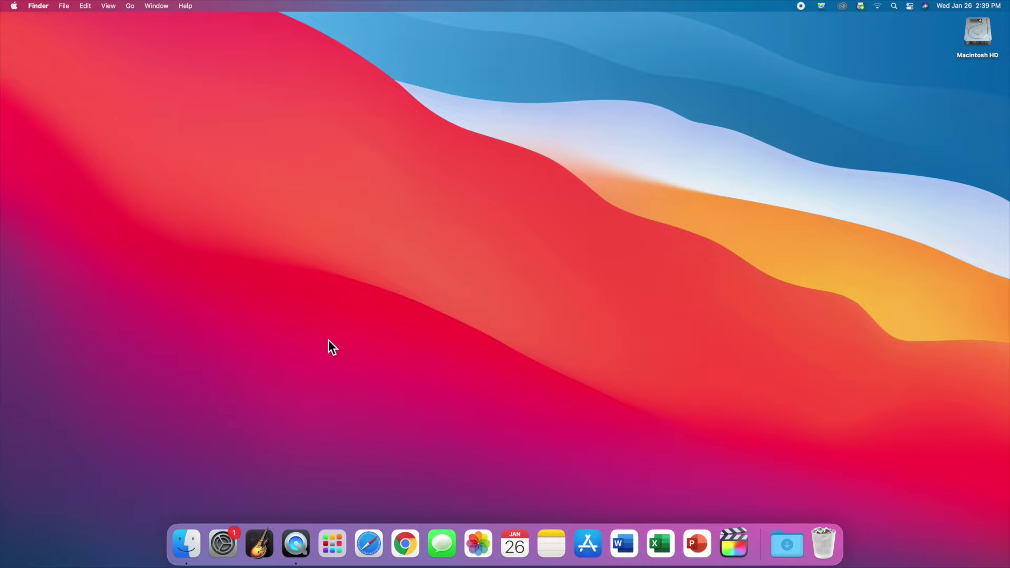
key(super+space)
text(garag)
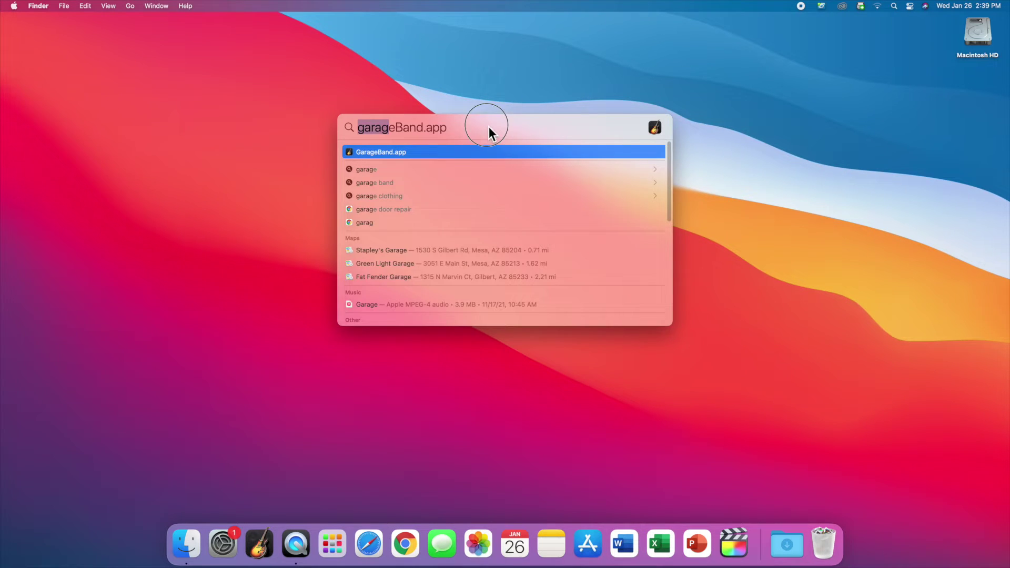
drag(488, 127, 486, 154)
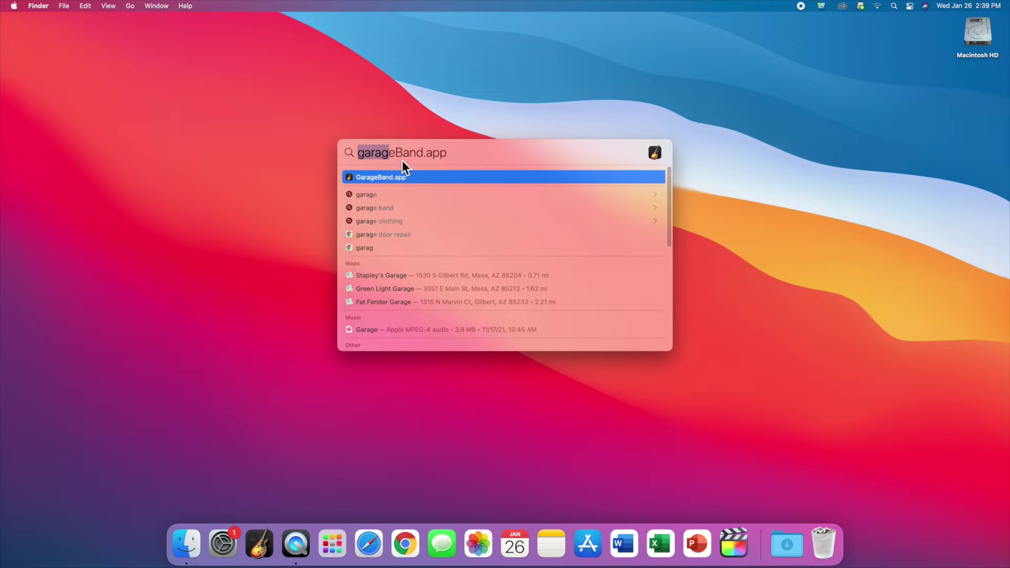
key(BackSpace)
key(BackSpace)
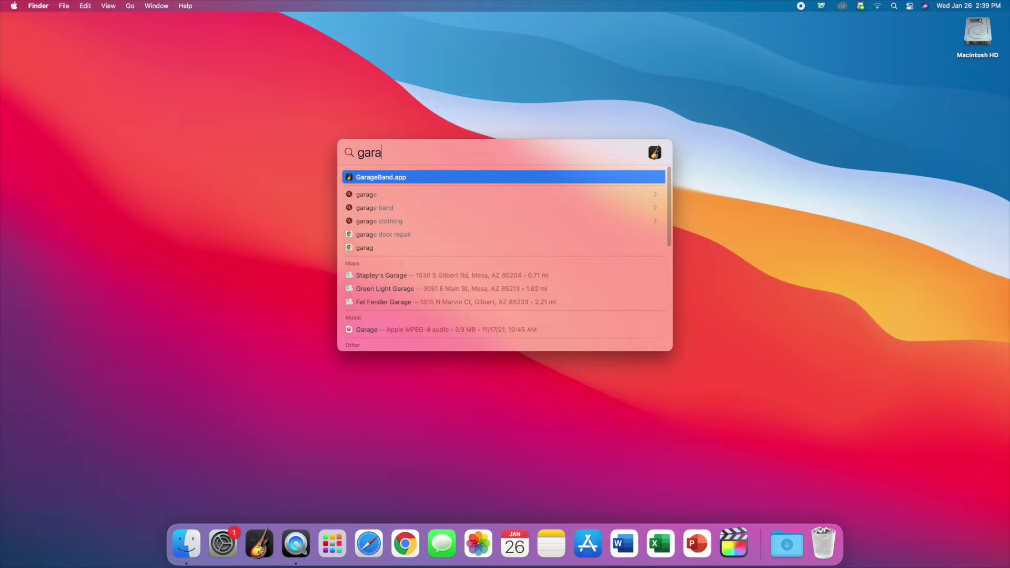
key(BackSpace)
key(BackSpace)
key(BackSpace)
key(BackSpace)
key(Escape)
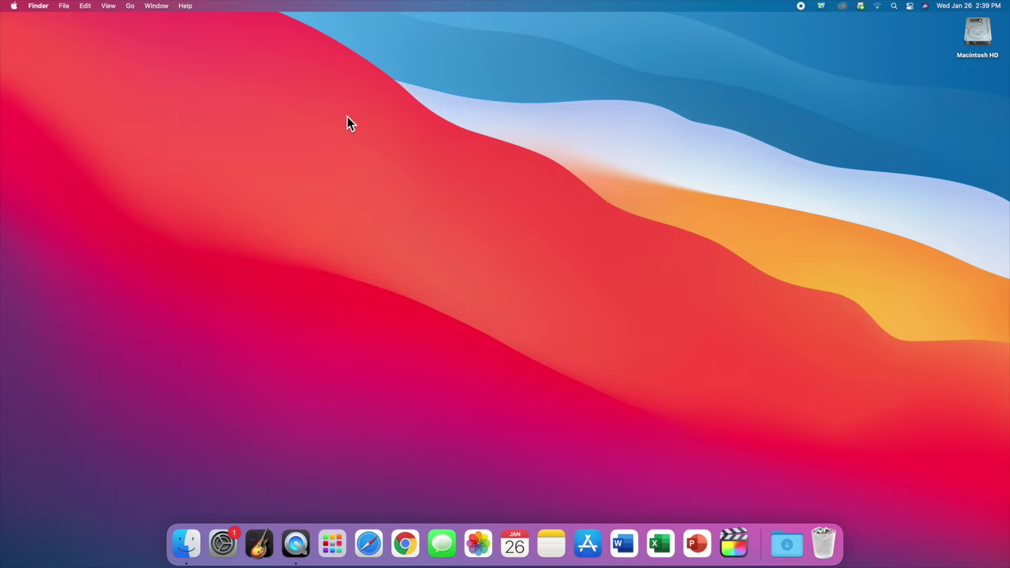
Launch GarageBand from a Spotlight search for 'gar'.
key(super+space)
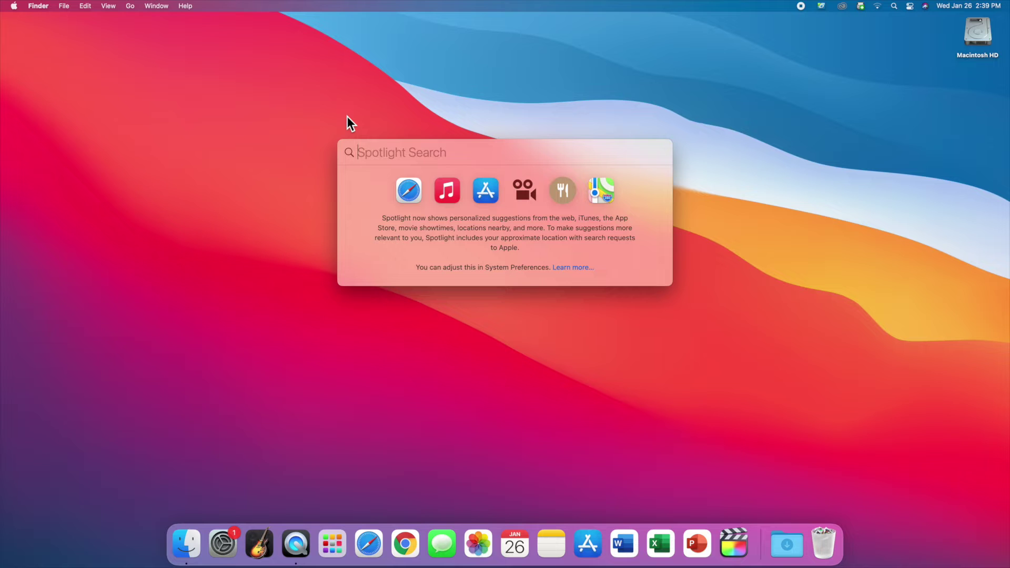
text(gar)
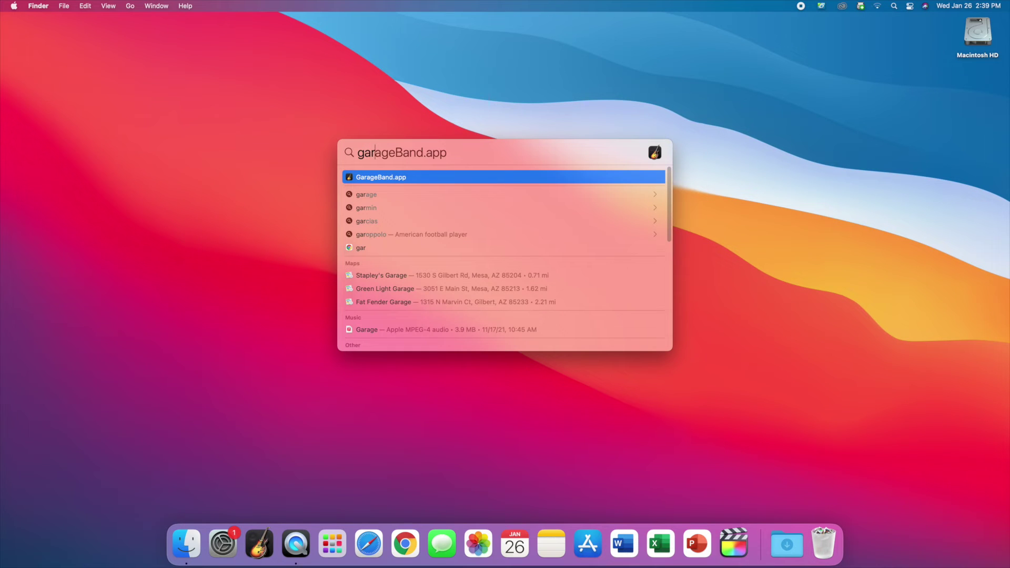
key(Return)
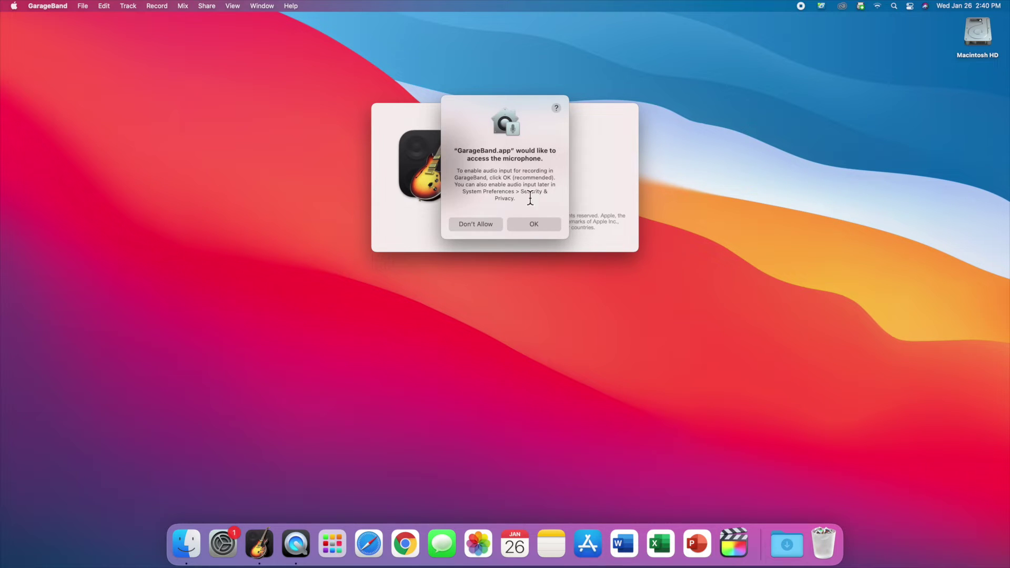
Allow microphone access, dismiss What's New, and create a new Empty Project.
click(540, 225)
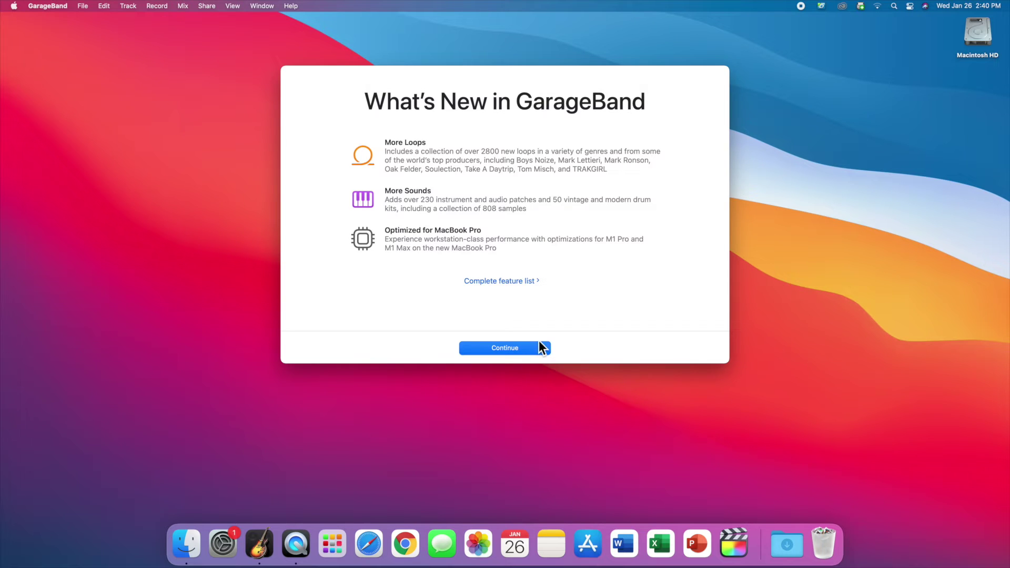
click(519, 349)
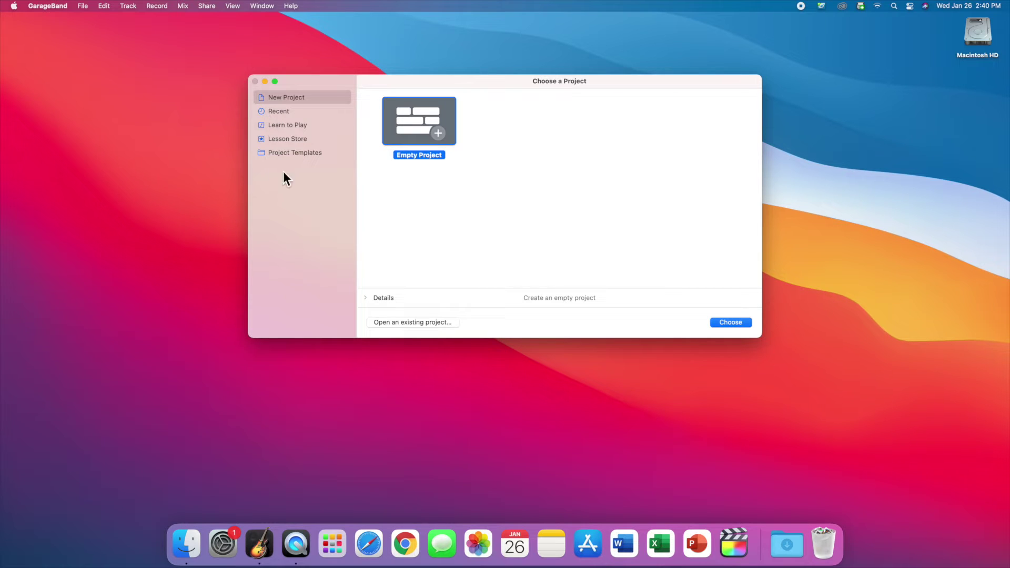
click(280, 112)
click(287, 152)
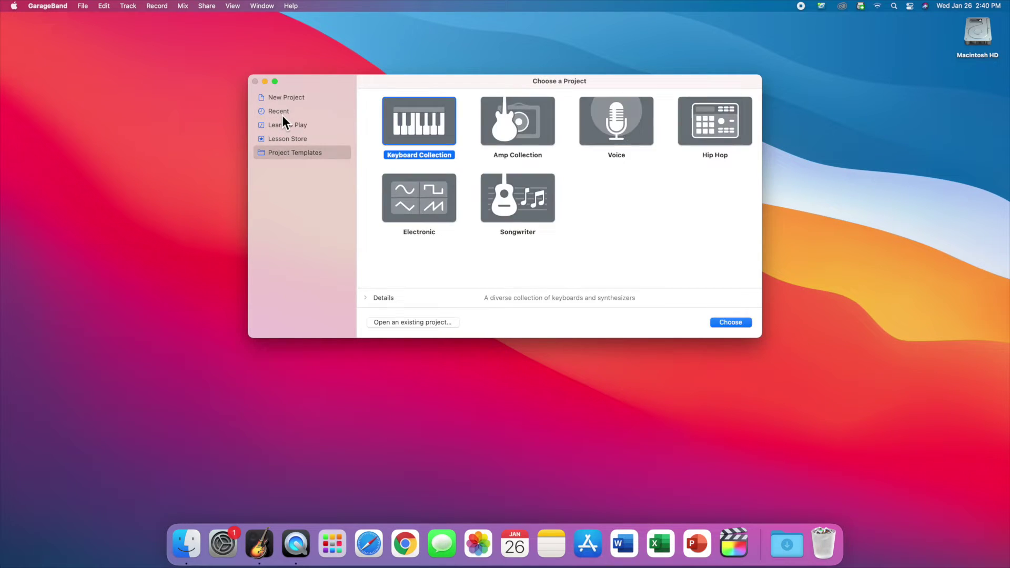
click(284, 111)
click(285, 102)
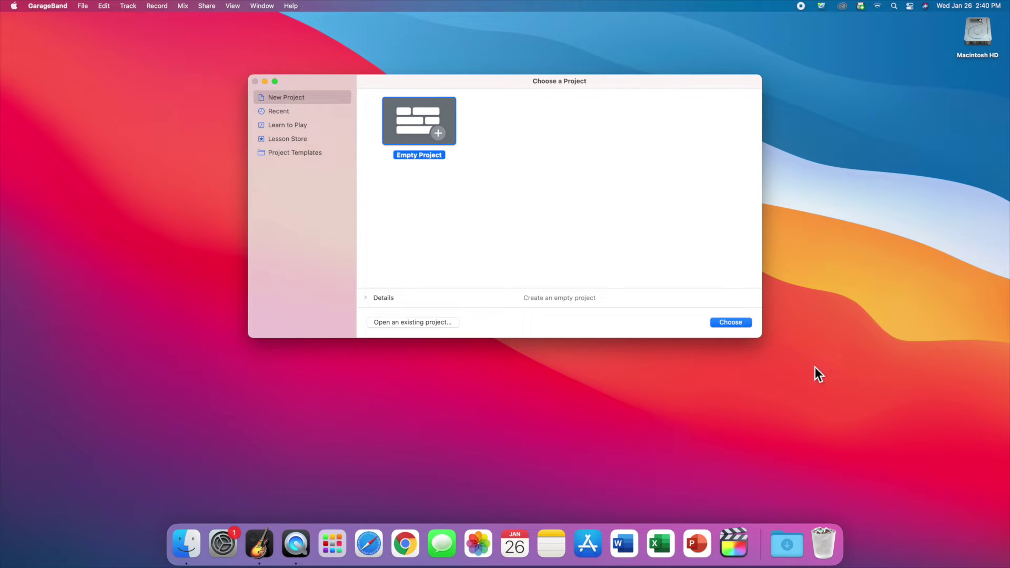
click(737, 322)
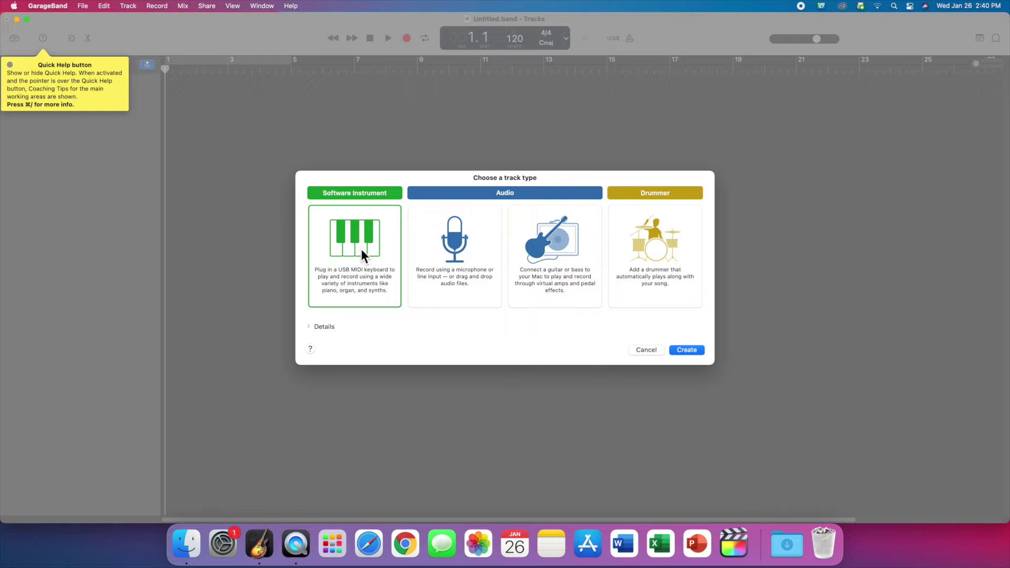
Add a Classic Electric Piano software instrument track, close Musical Typing, and toggle Quick Help off.
click(701, 353)
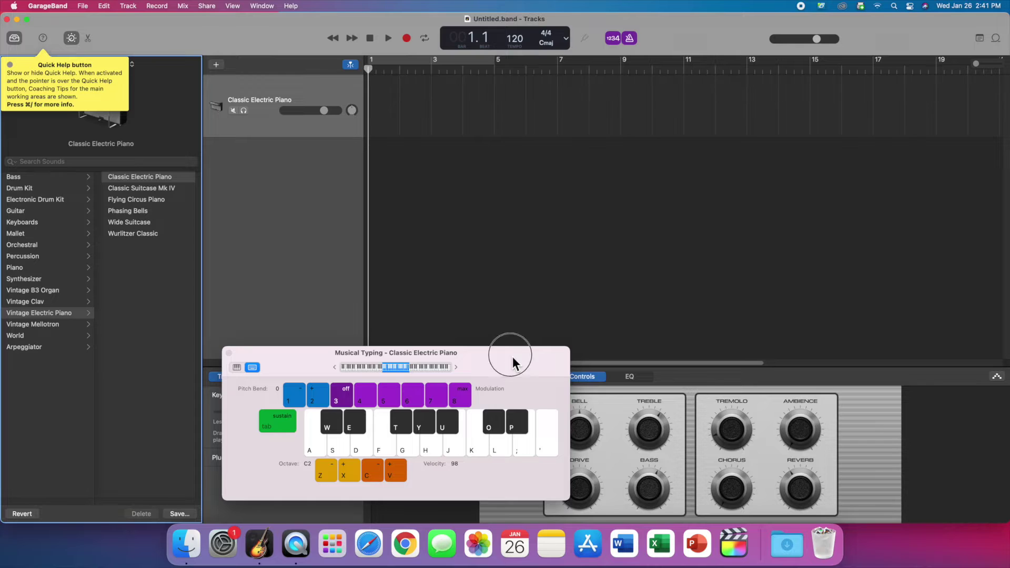
drag(513, 357, 587, 192)
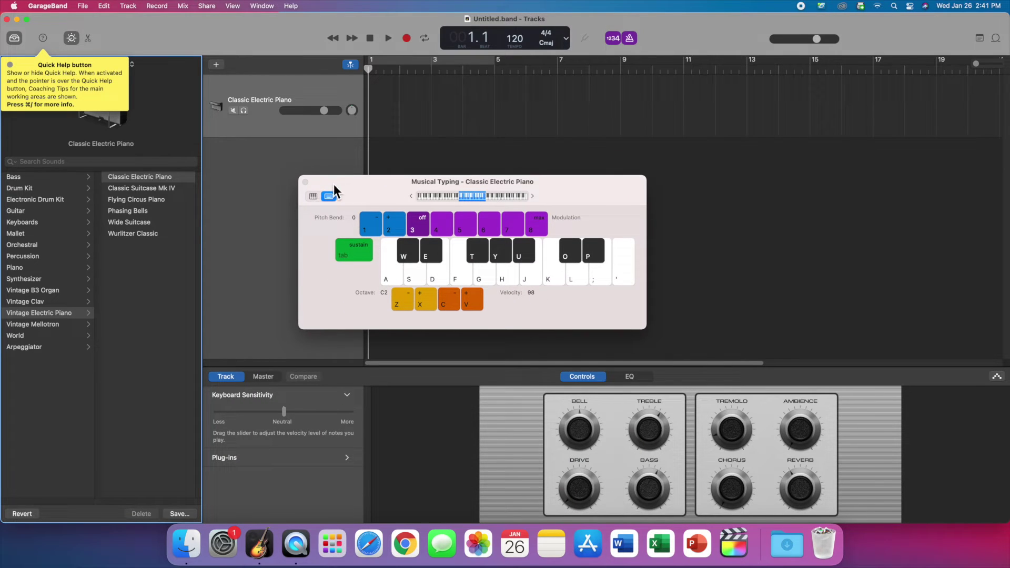
click(306, 182)
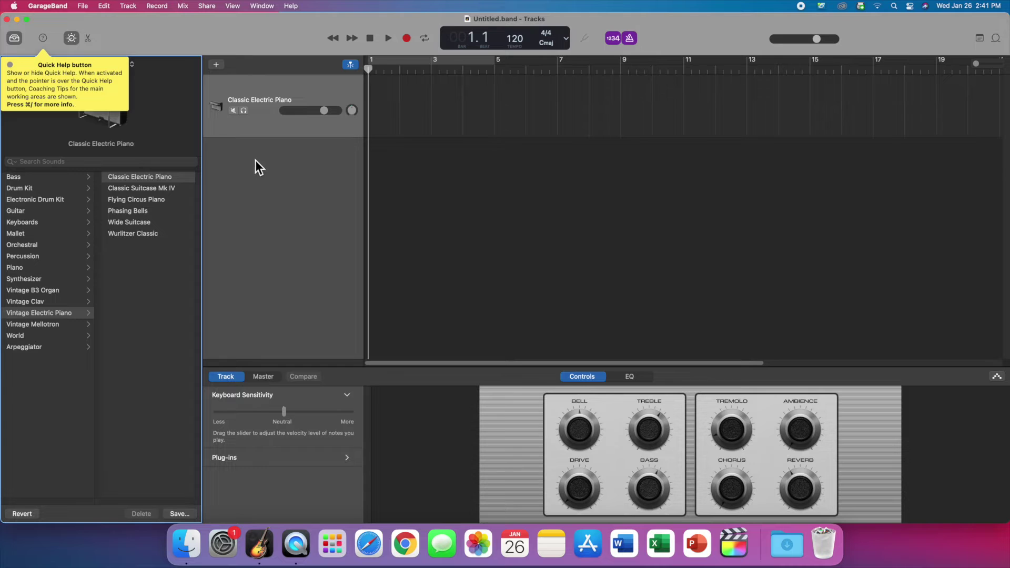
click(46, 40)
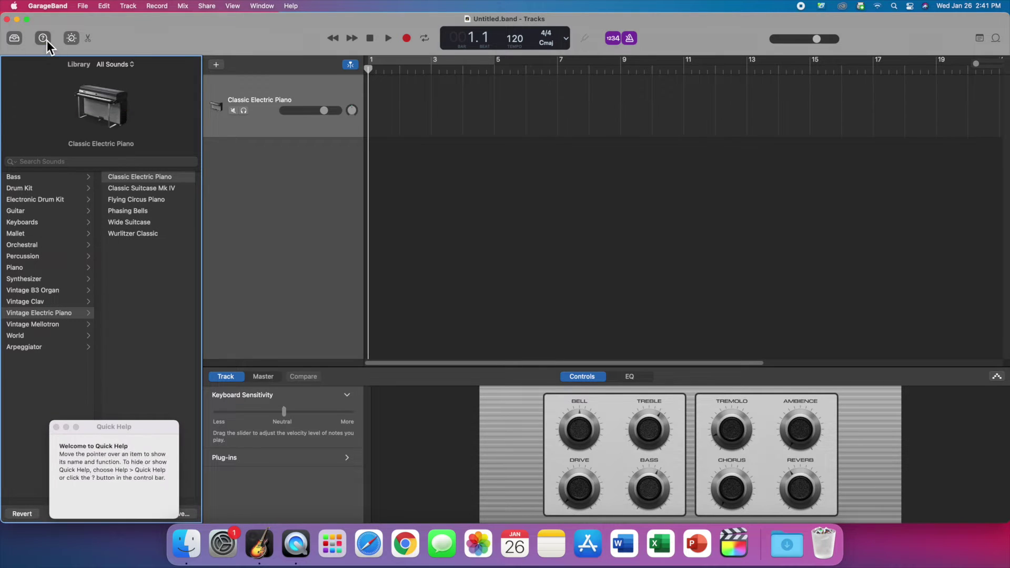
click(56, 428)
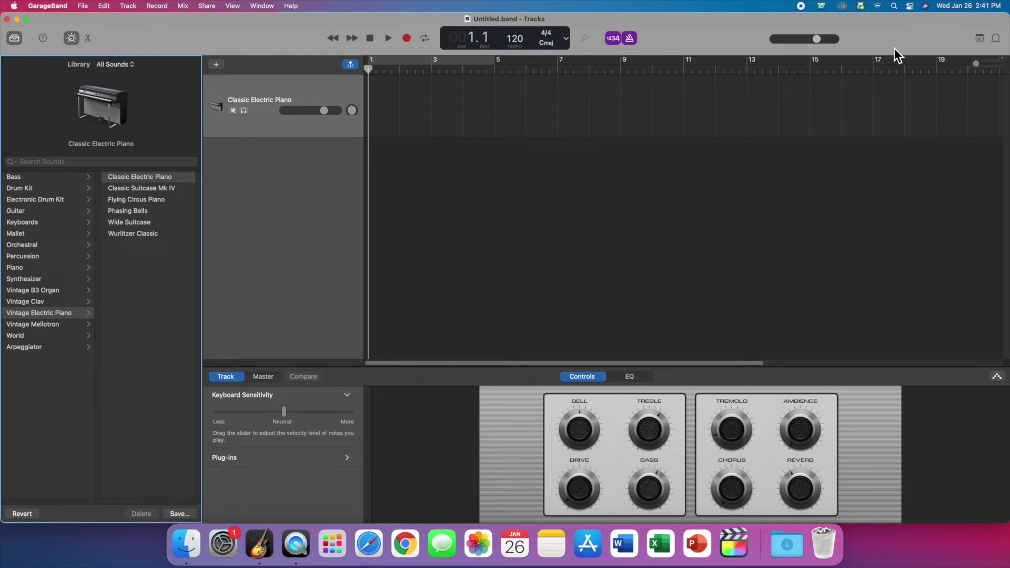
Show the Apple Loops browser with all 14,175 loops and focus its Search Loops field.
click(1000, 42)
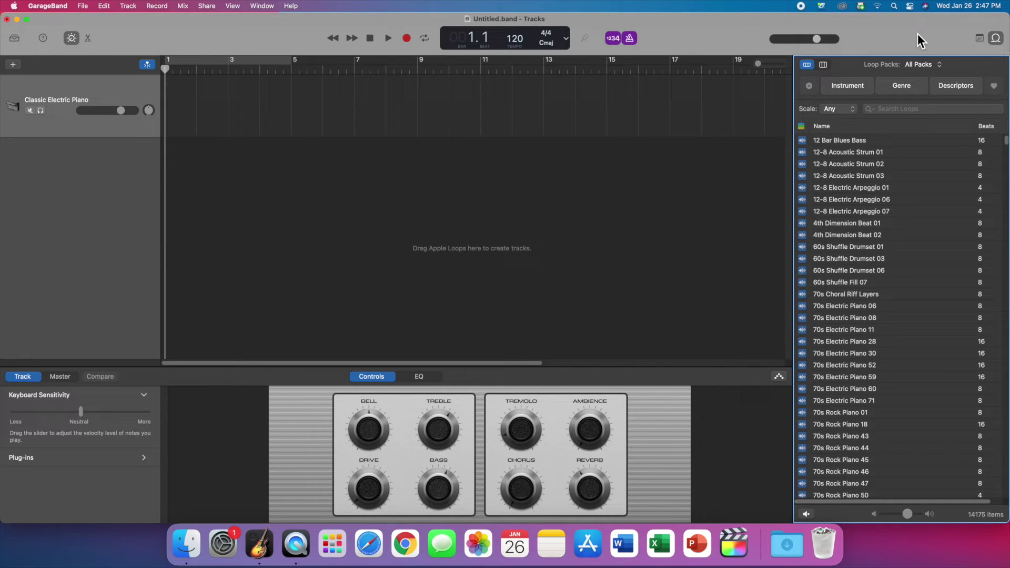
click(74, 94)
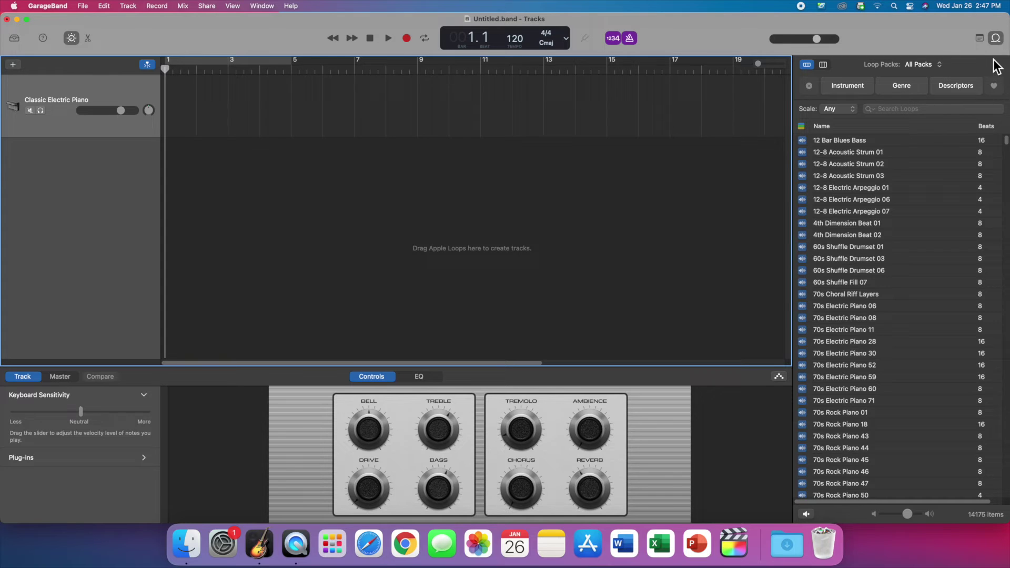
click(893, 111)
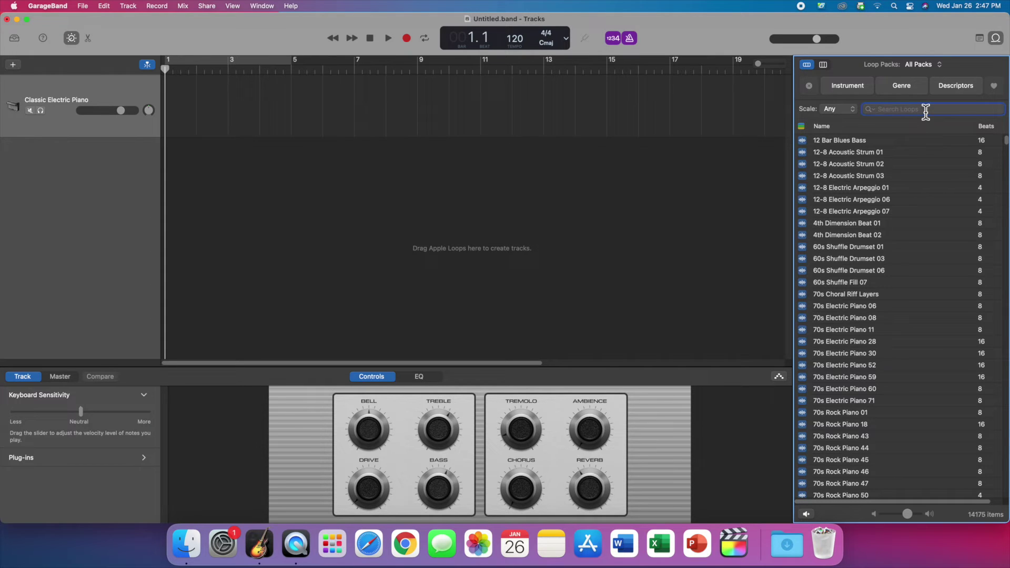
Search 'festival kick', preview and favourite Festival Kick 01, then clear the search.
text(festiv)
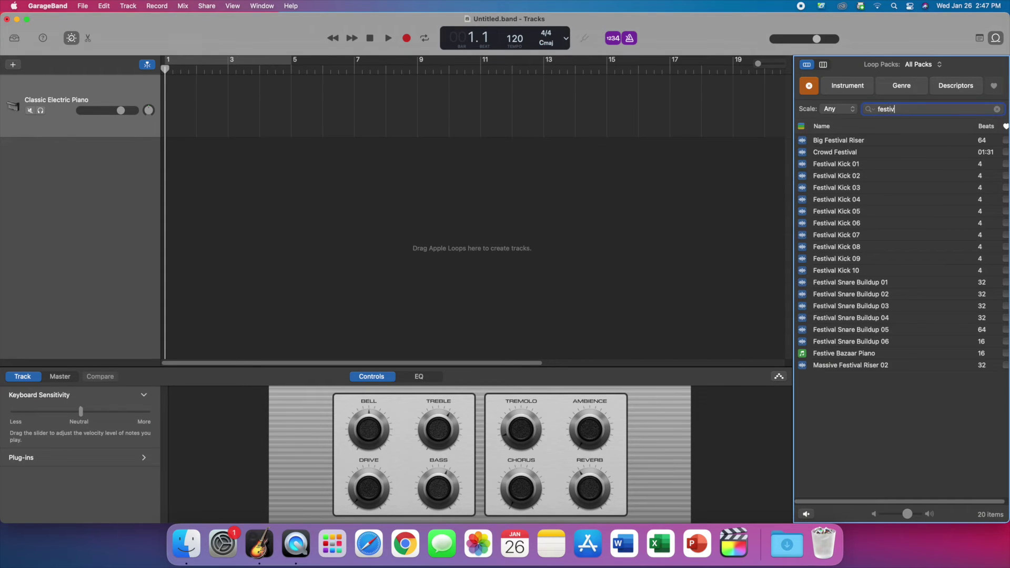
text(al kick)
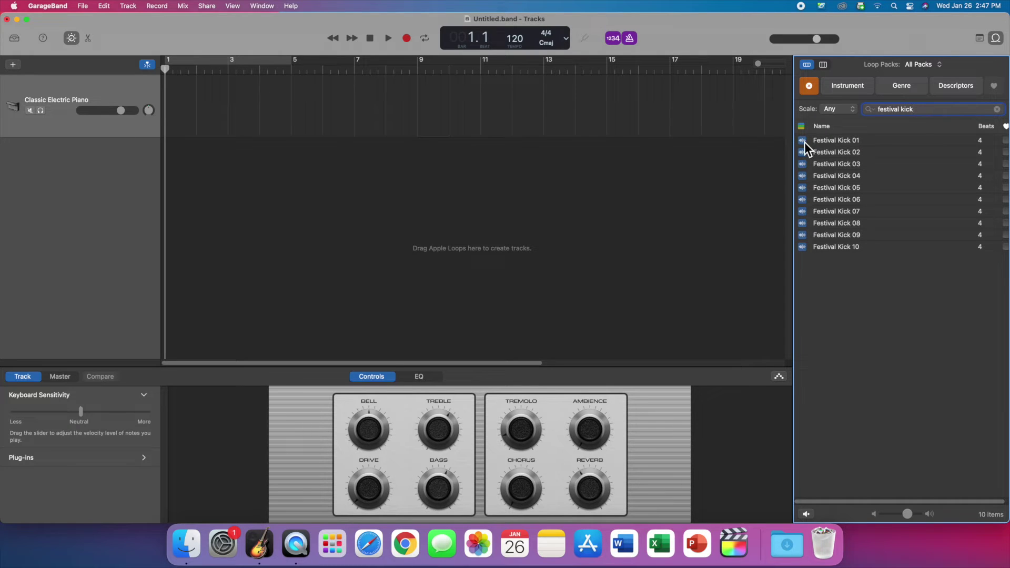
click(854, 143)
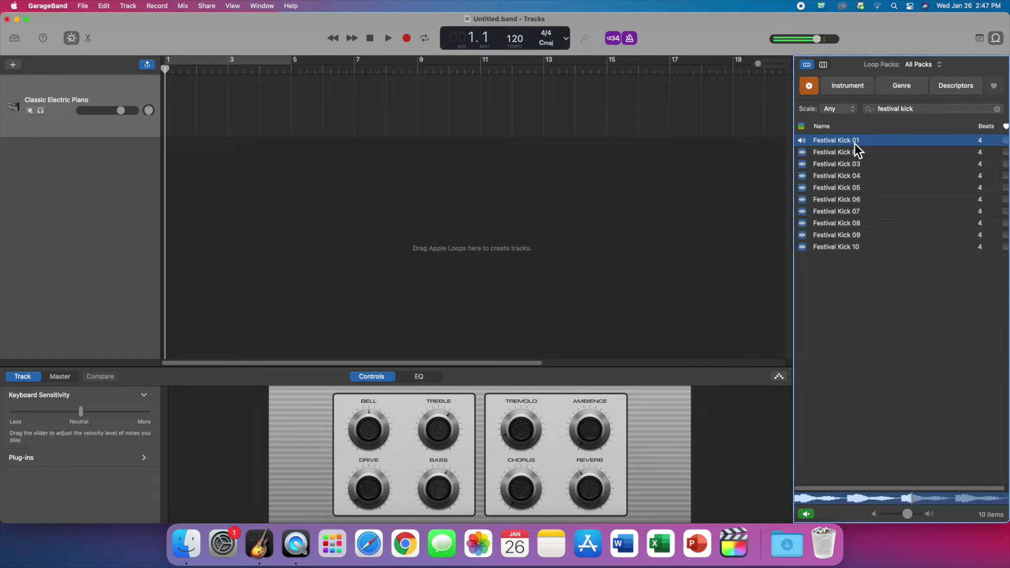
click(856, 144)
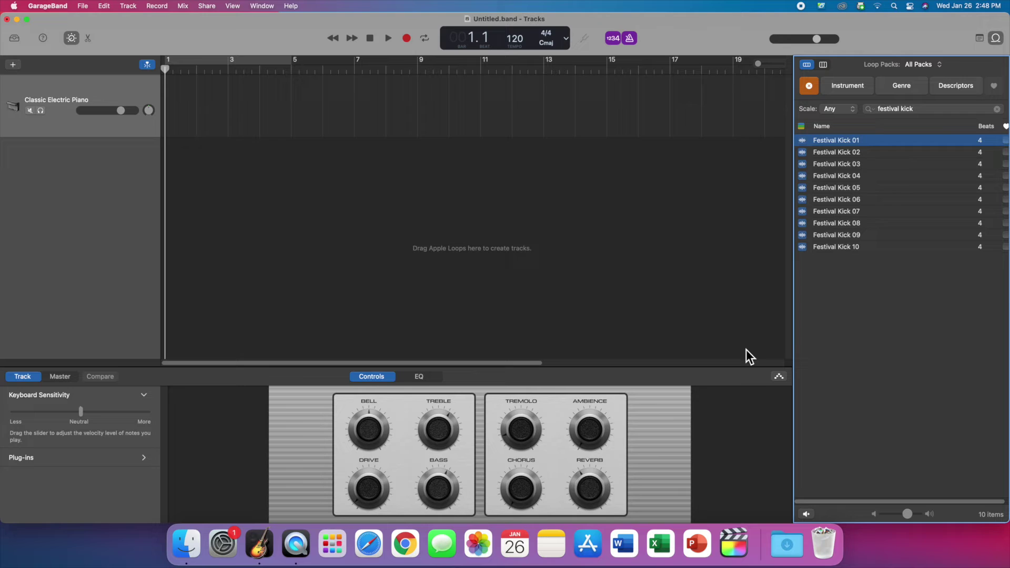
click(1006, 141)
click(997, 109)
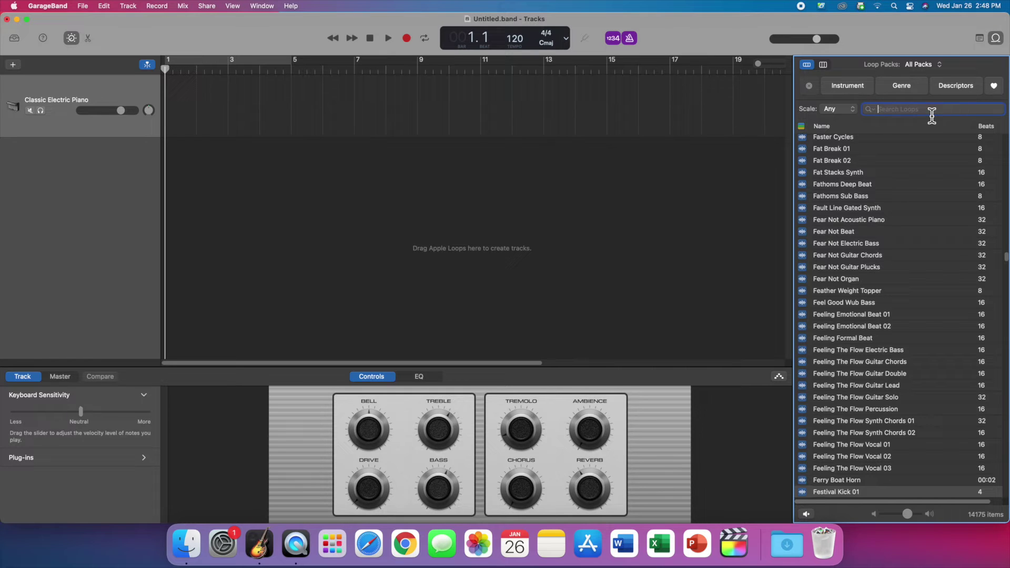
Search 'big room snare', preview Big Room Snare 01 and mark it as a favourite.
text(big room s)
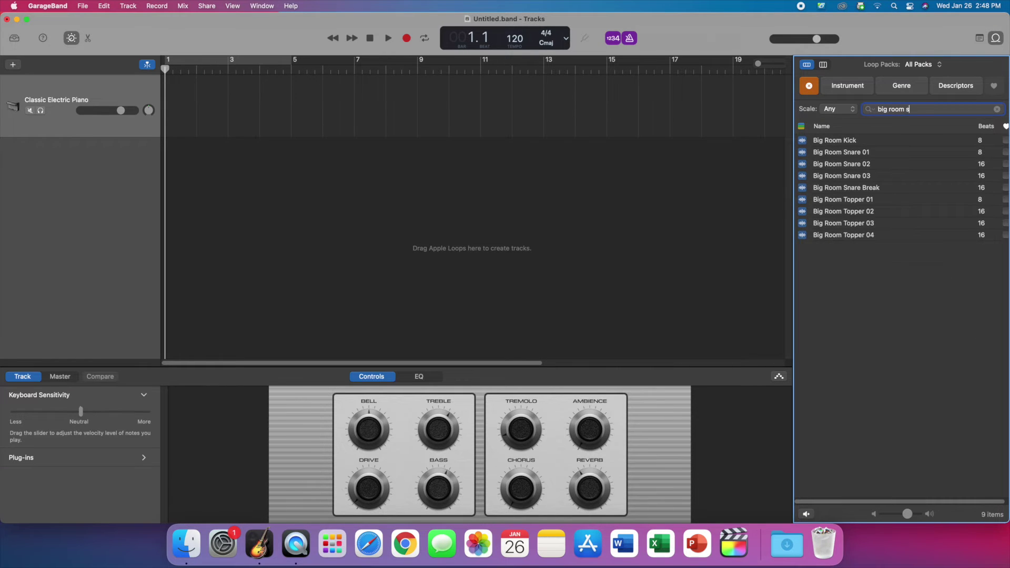
text(nare)
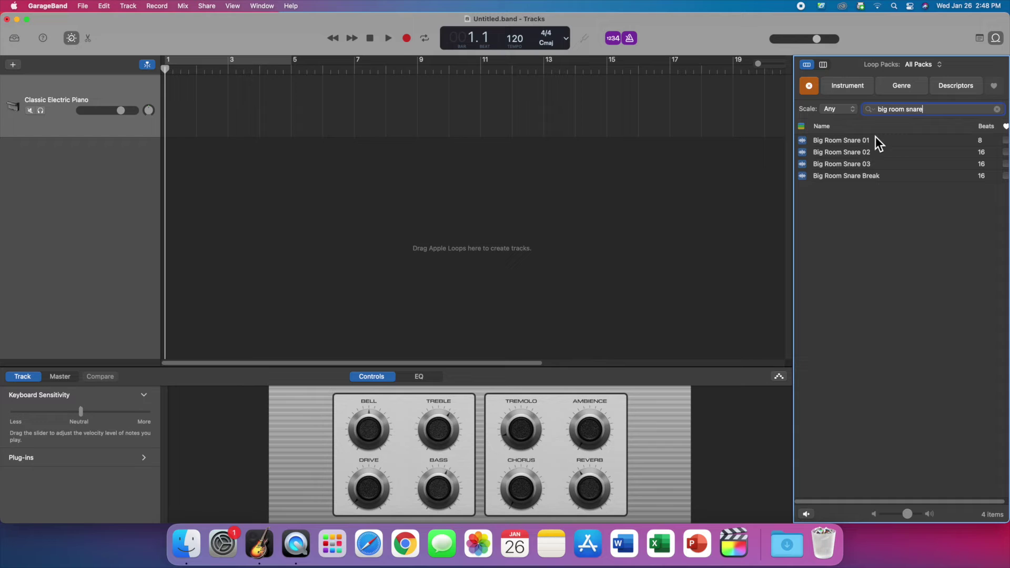
click(850, 143)
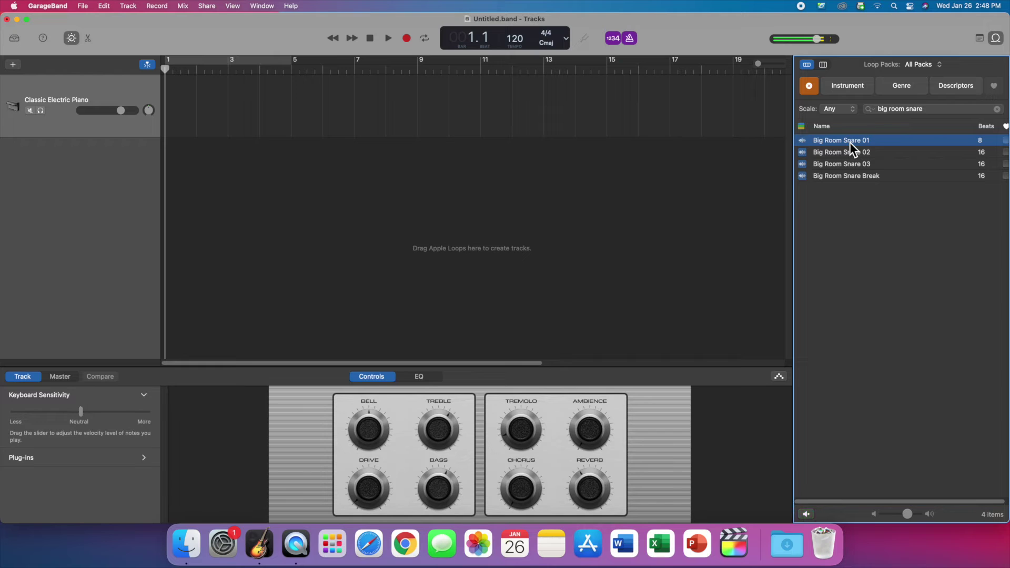
click(1006, 140)
Replace the search with 'trippy' and preview the Trippy Hat Topper loop.
drag(928, 112, 872, 109)
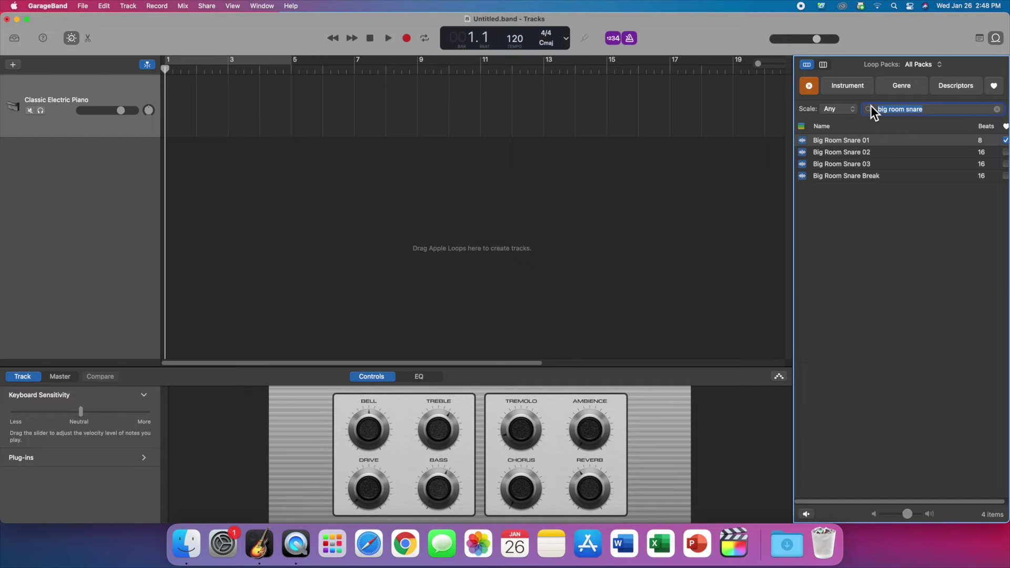
text(tripp)
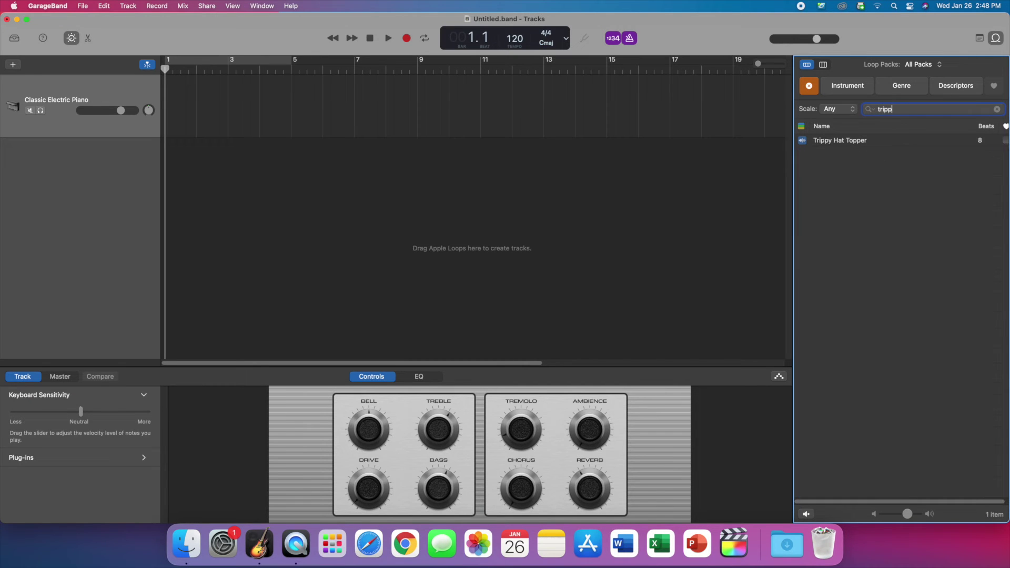
text(y)
click(865, 143)
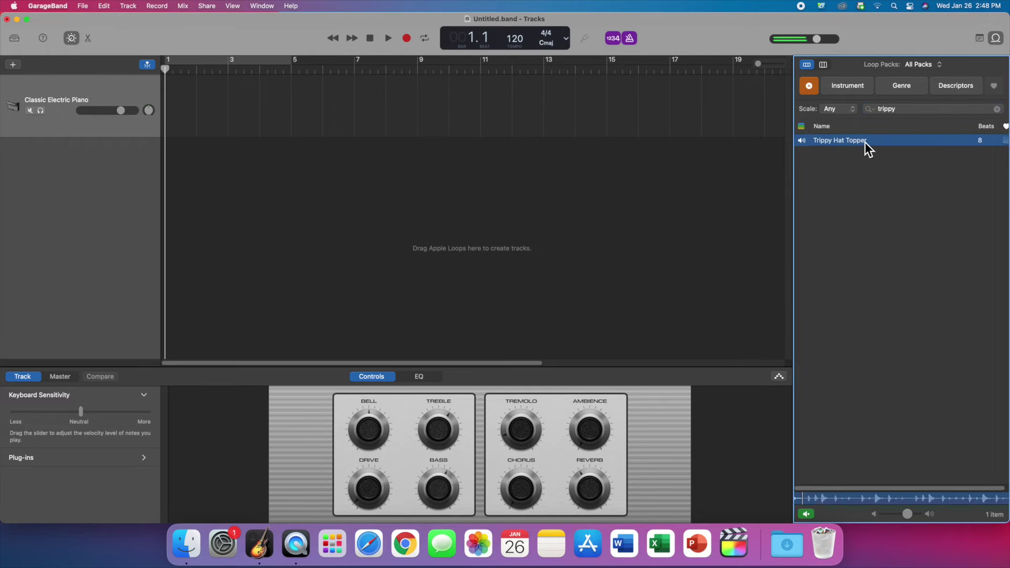
click(866, 141)
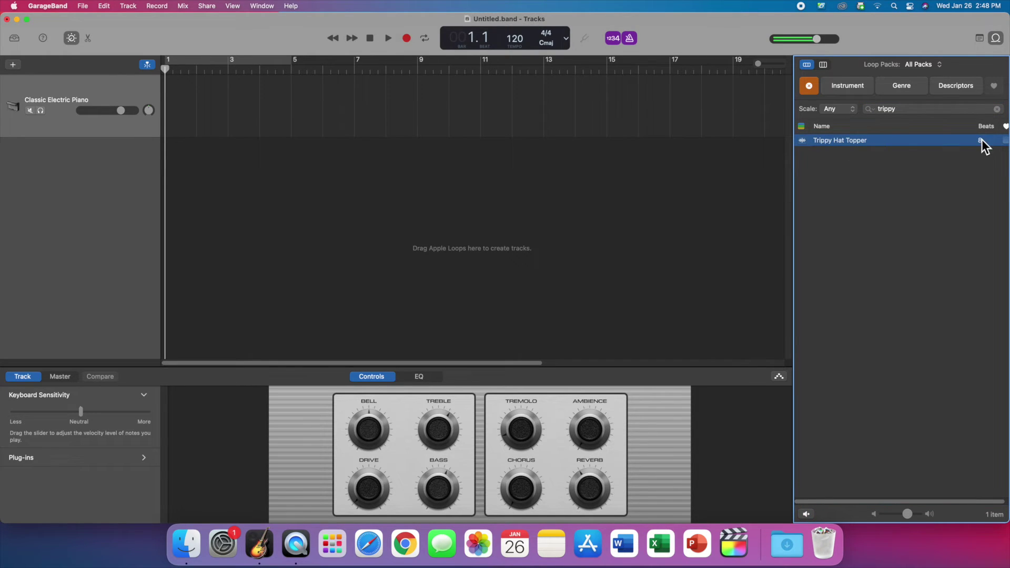
double_click(885, 109)
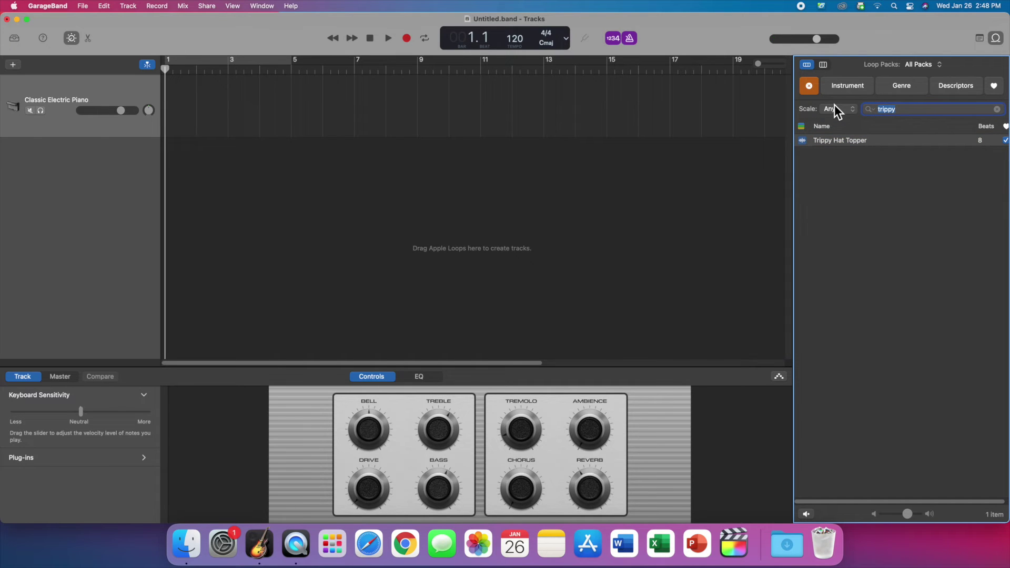
Search 'revered', preview Revered Retro Bass and mark it as a favourite.
text(revered)
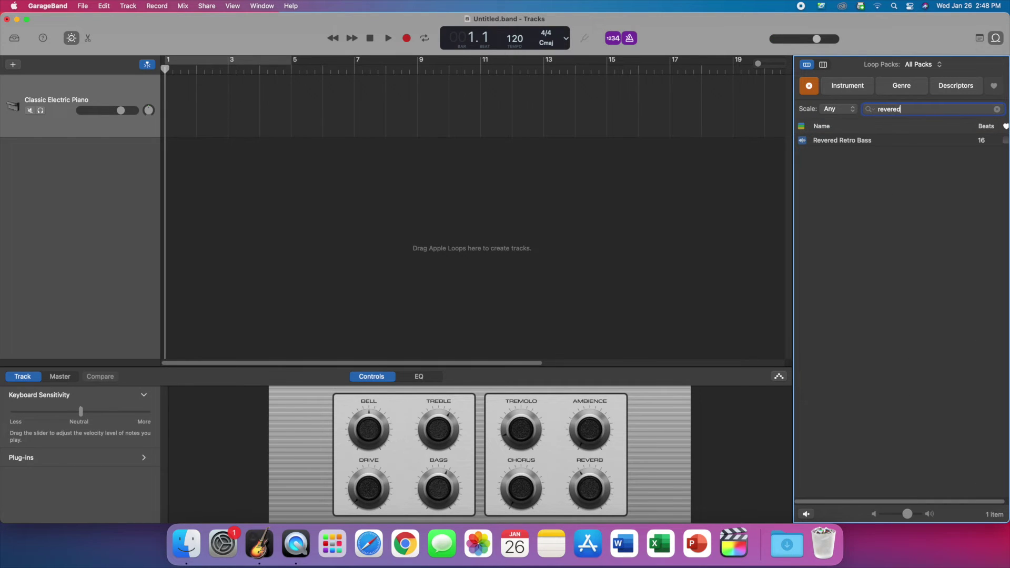
click(867, 147)
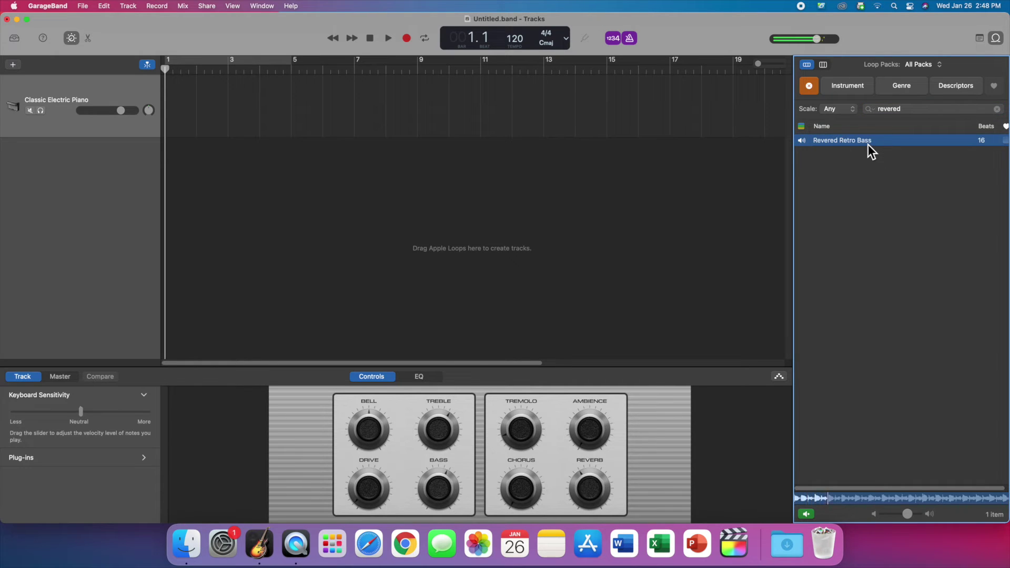
click(869, 144)
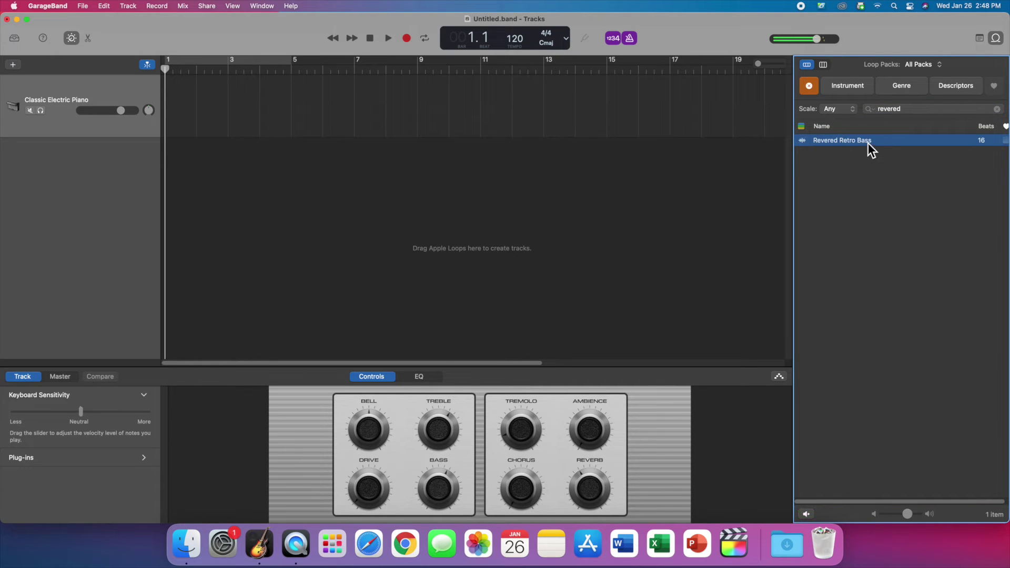
click(1006, 140)
drag(914, 109, 849, 104)
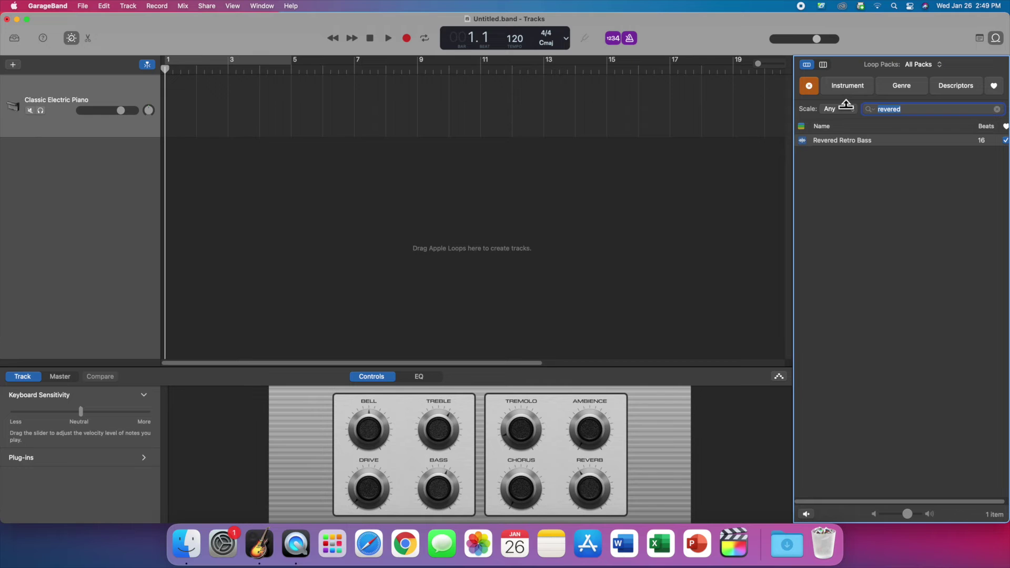
Search 'warp speed effect 15' and mark Warp Speed Effect 15 as a favourite.
text(lightspeed lead la)
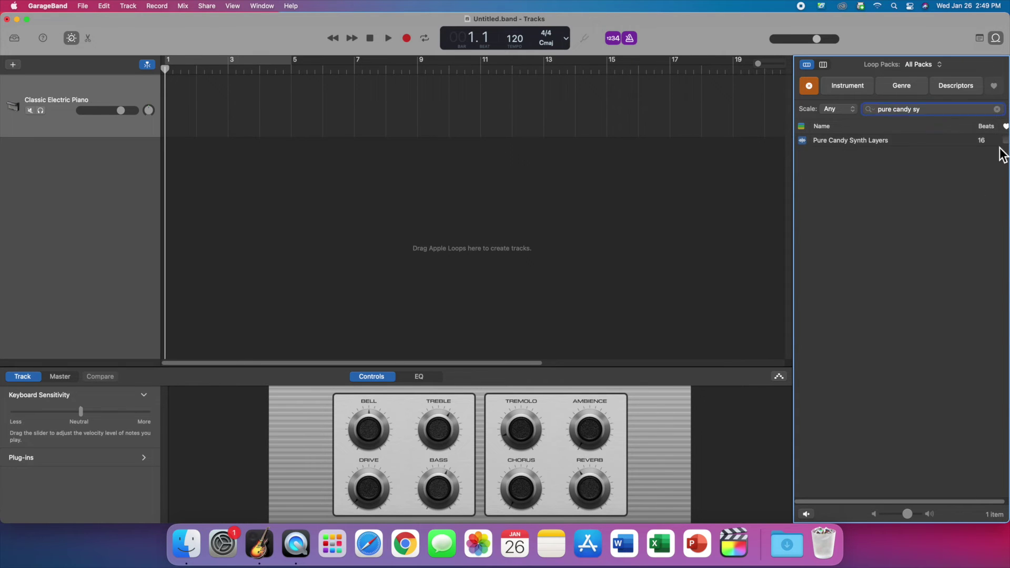
text(warp speed effect)
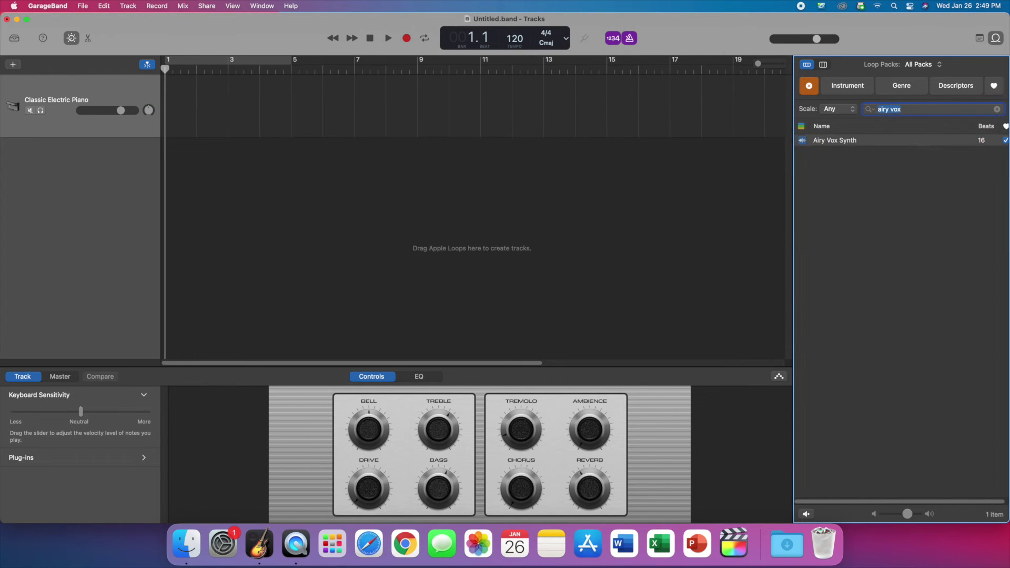
key(BackSpace)
key(BackSpace)
key(BackSpace)
key(BackSpace)
key(BackSpace)
key(BackSpace)
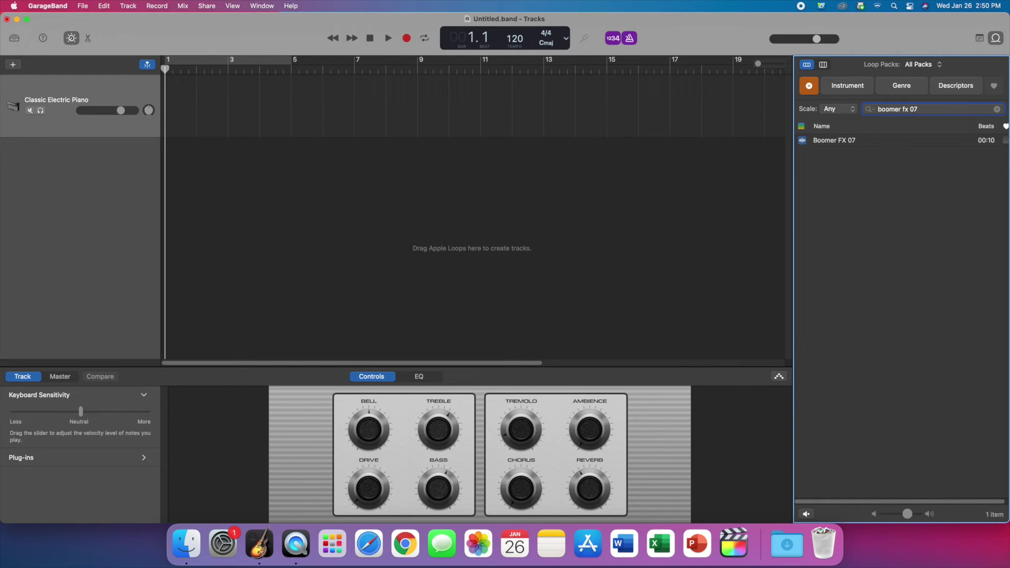
text(15)
click(1006, 141)
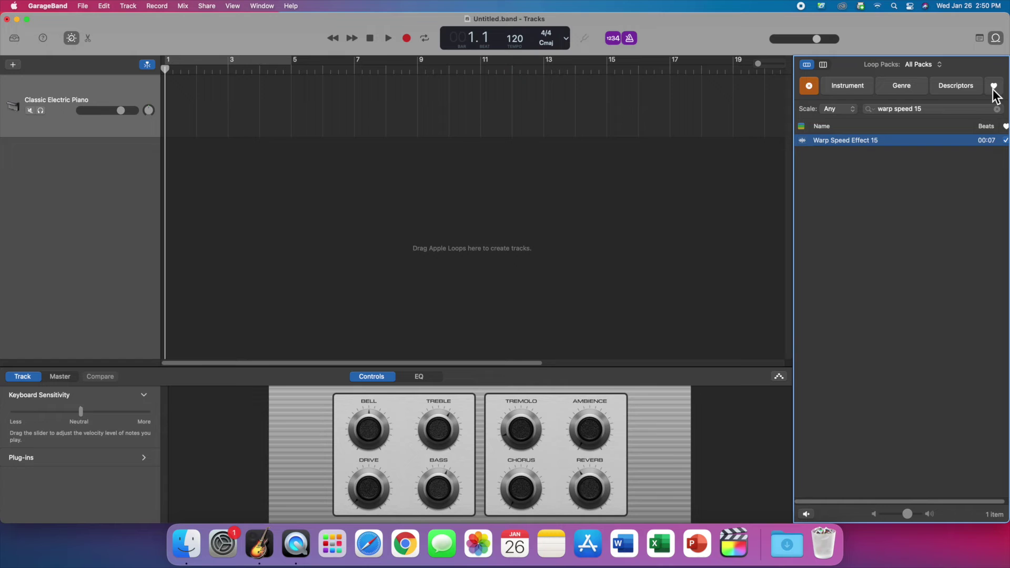
Clear the loop search and filter the list to the 11 favourite loops.
click(997, 109)
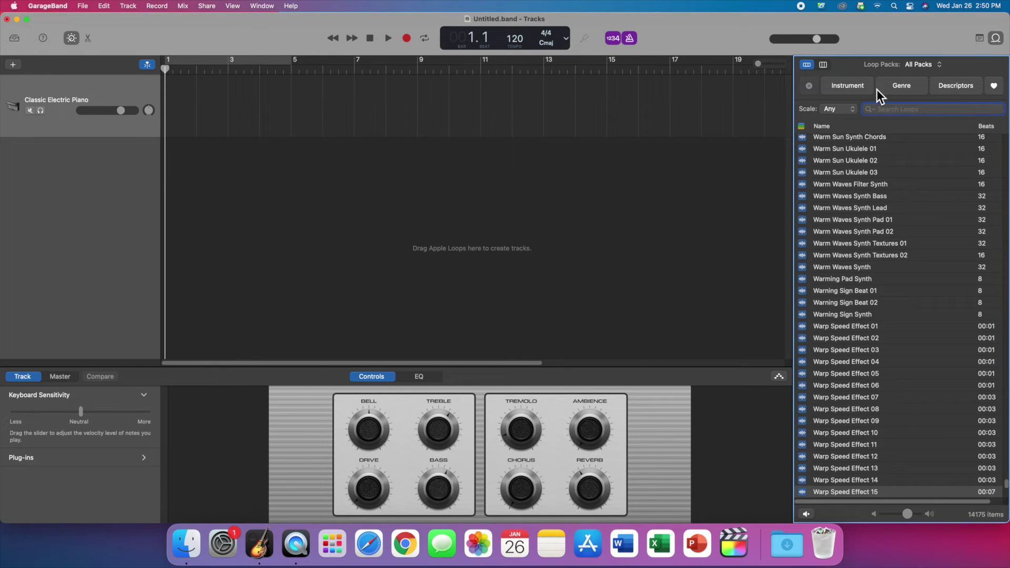
click(996, 88)
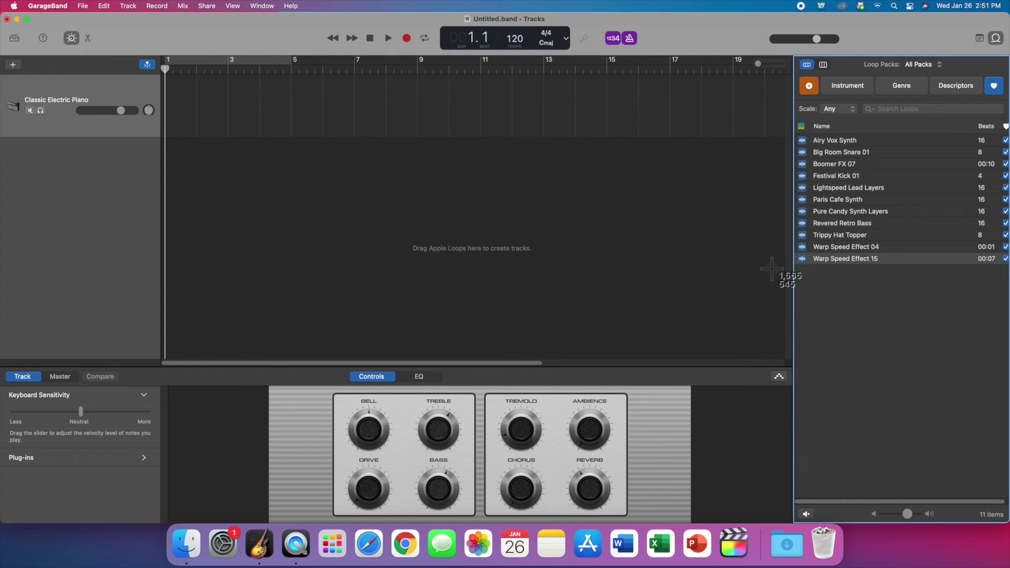
Take a screenshot of the favourited loop list area.
drag(764, 276, 1007, 50)
Open the Save As dialog for Project.band and expand it into the full folder browser.
click(84, 4)
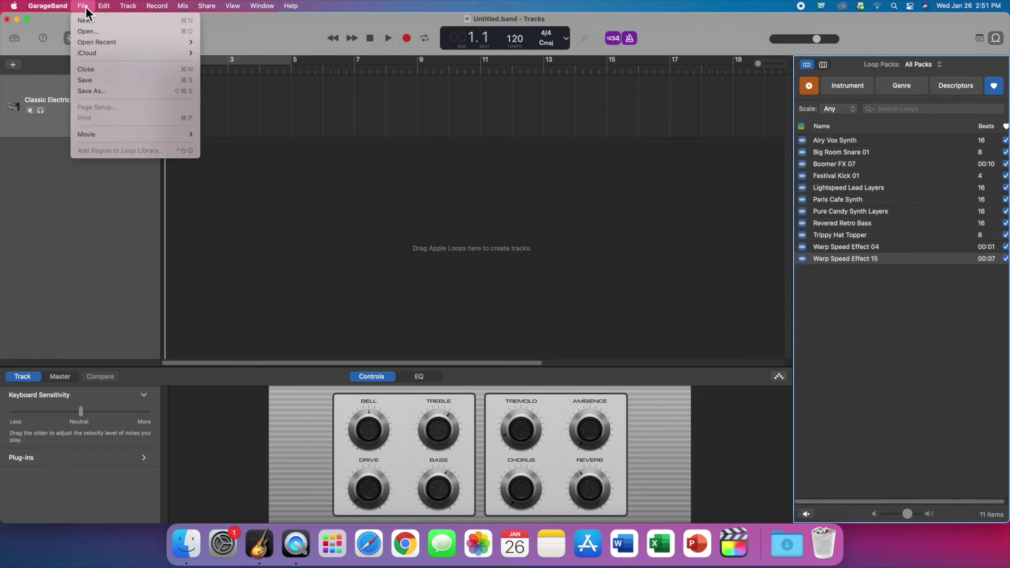
click(97, 93)
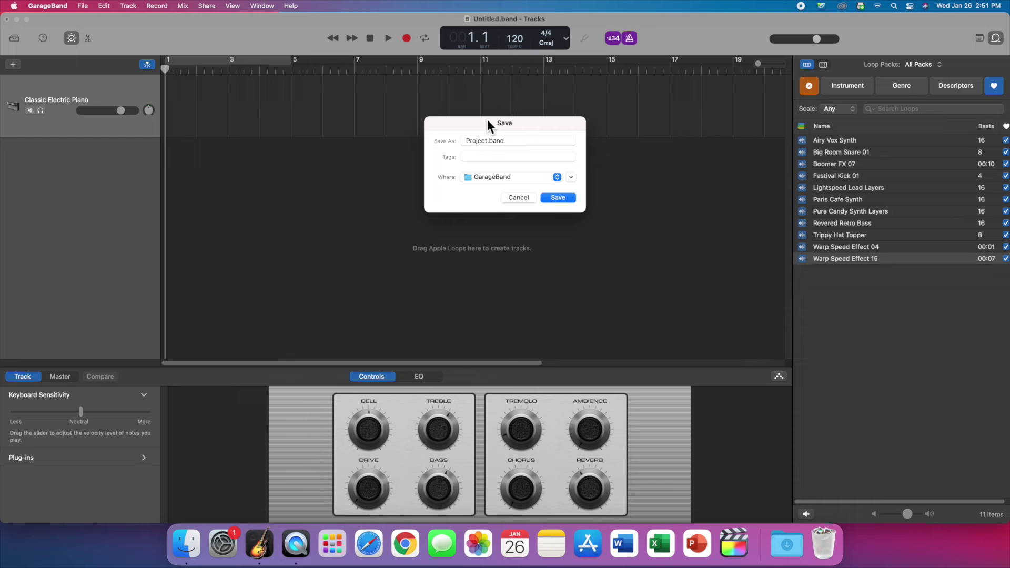
mouse_move(473, 122)
mouse_down()
mouse_move(482, 110)
mouse_move(477, 125)
mouse_up()
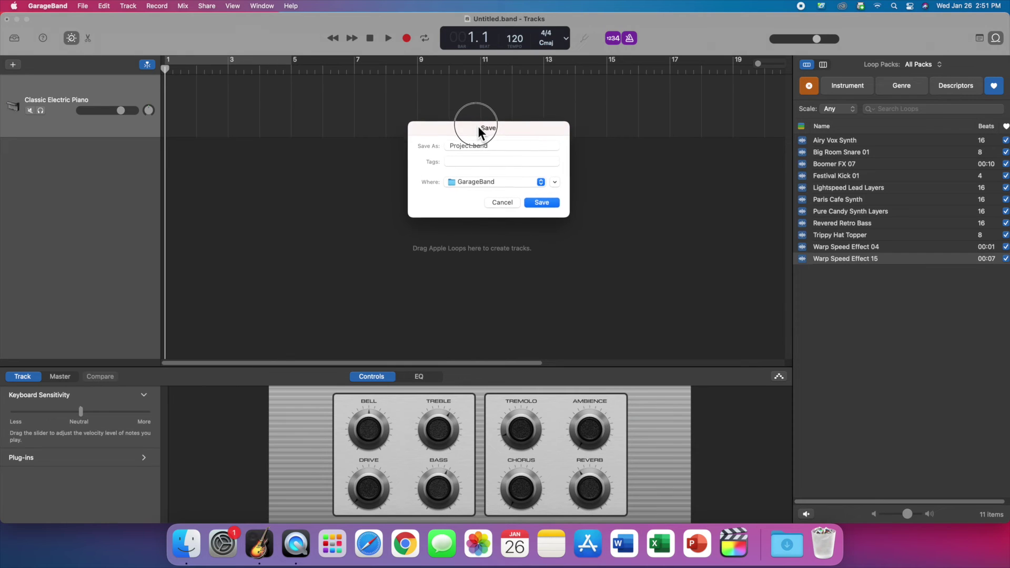
click(555, 180)
drag(545, 134, 579, 104)
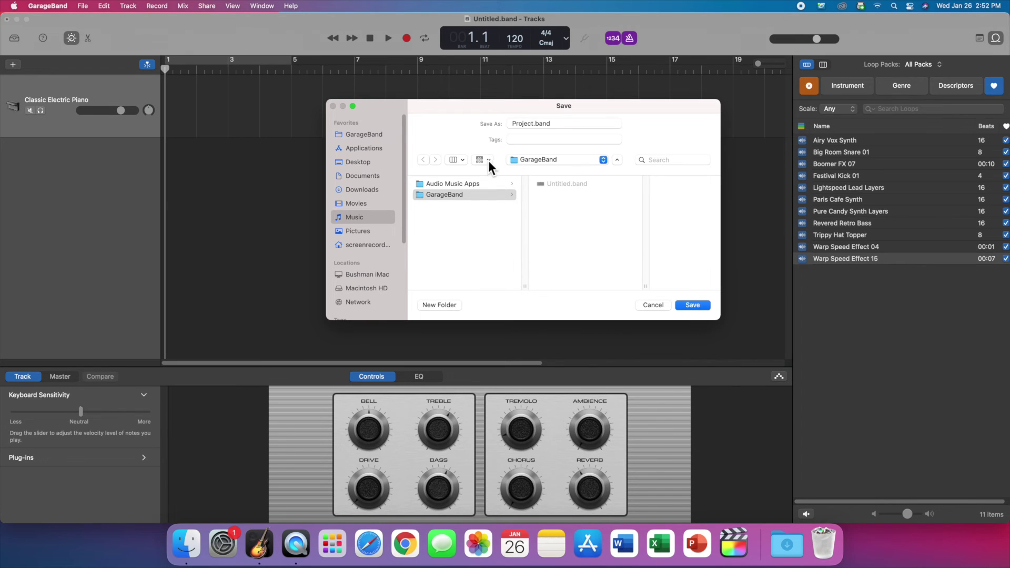
Switch the Save dialog to list view, enlarge it, and sort file names descending.
click(466, 161)
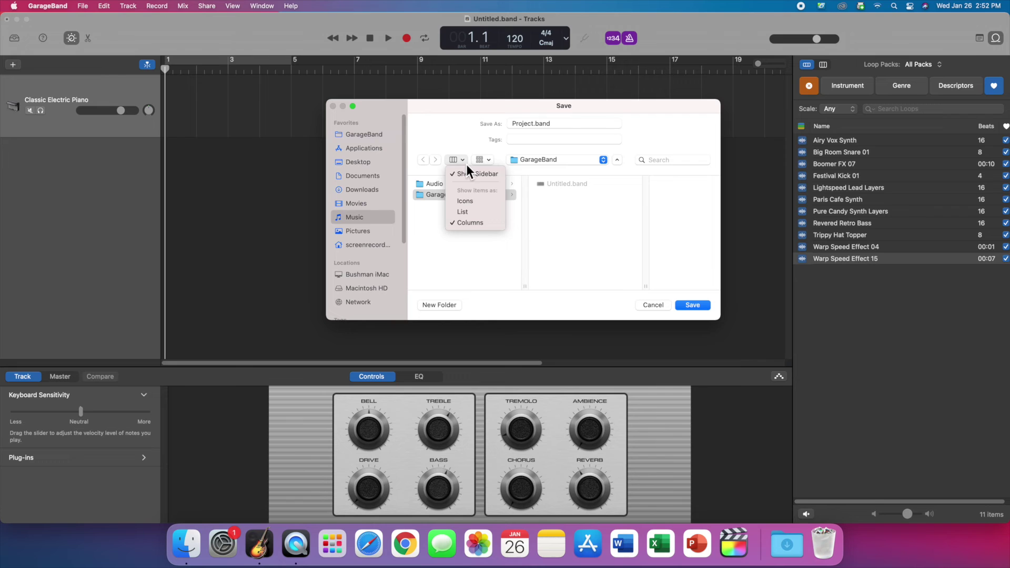
click(463, 211)
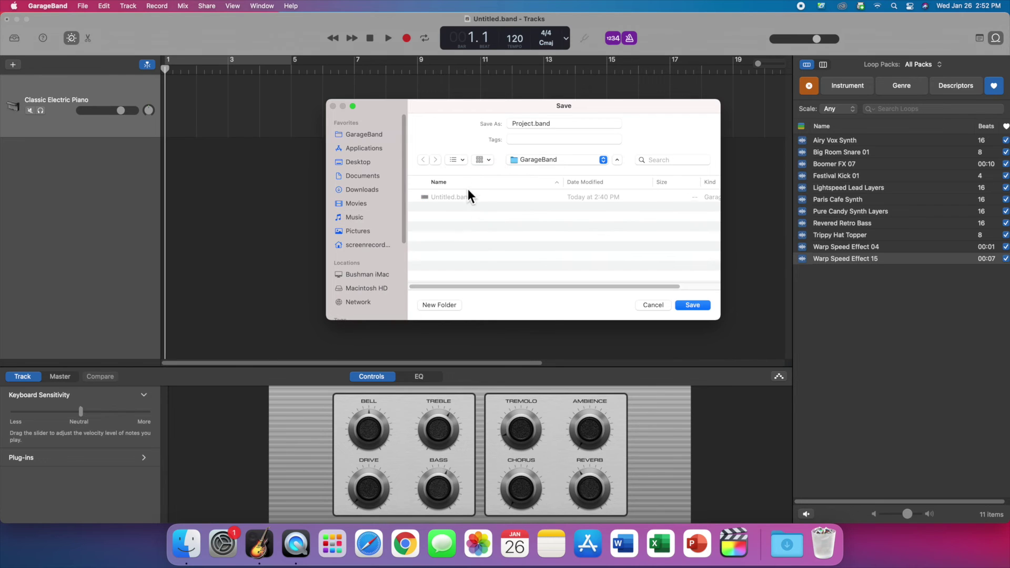
drag(466, 105, 417, 95)
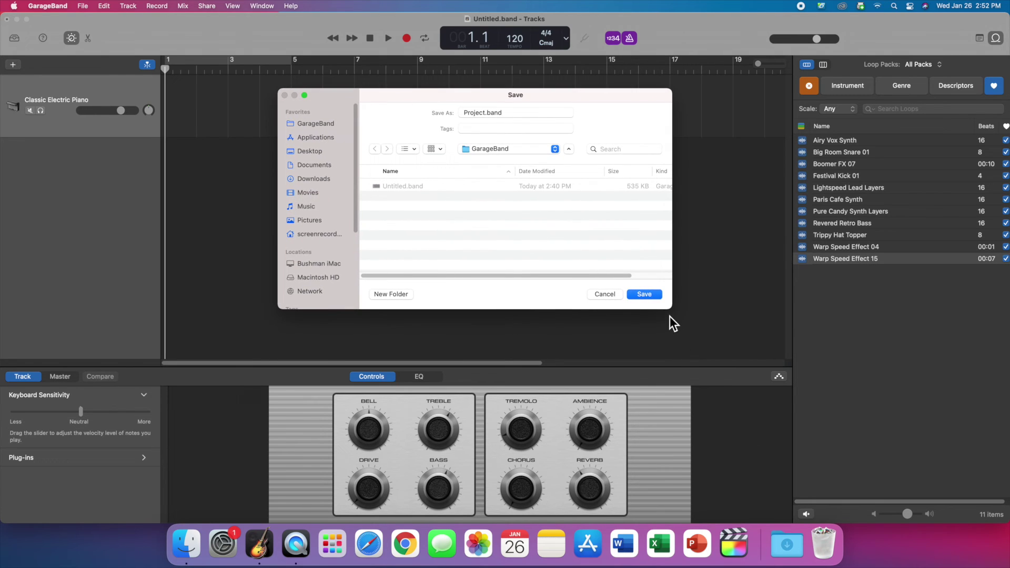
drag(674, 312, 728, 360)
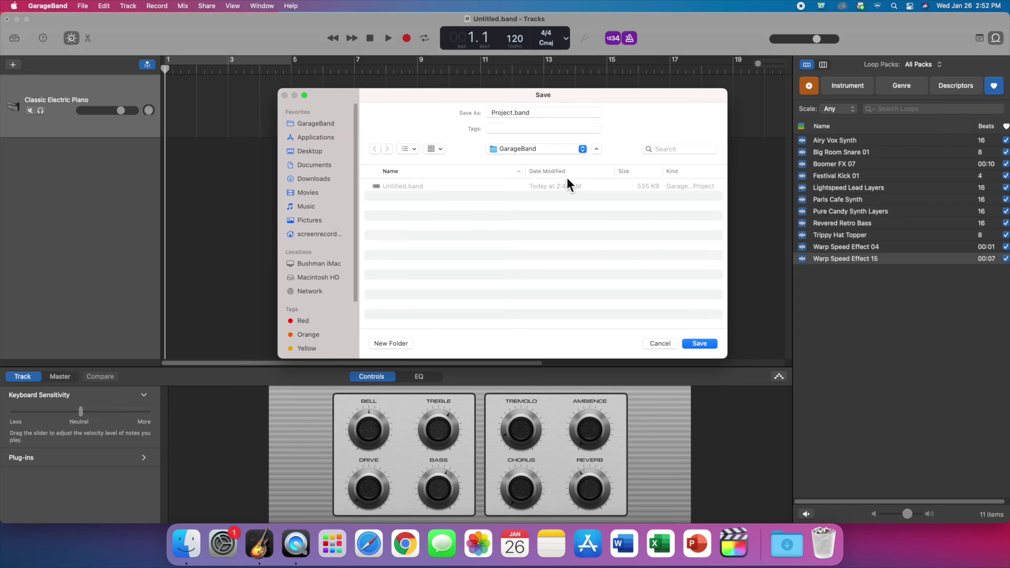
click(397, 172)
Bring up the list of save locations in the Save dialog.
click(580, 150)
click(580, 150)
click(583, 150)
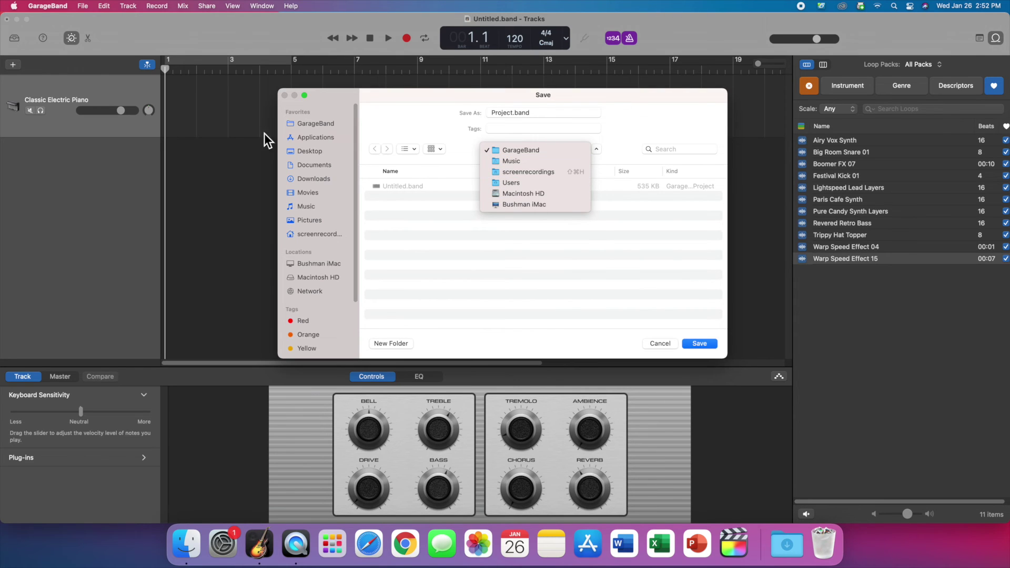
Choose the Desktop as the project's save location.
click(310, 195)
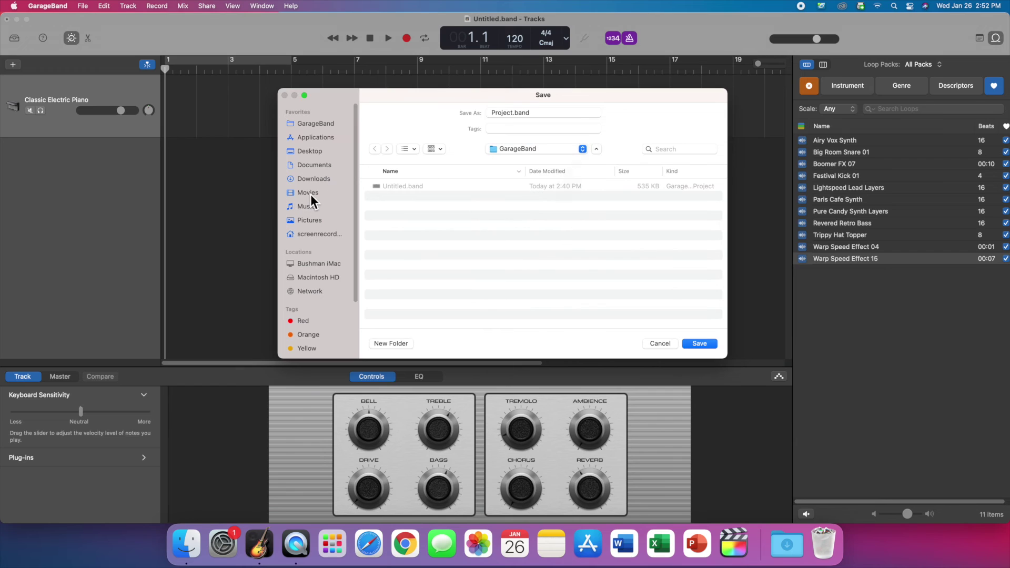
click(311, 194)
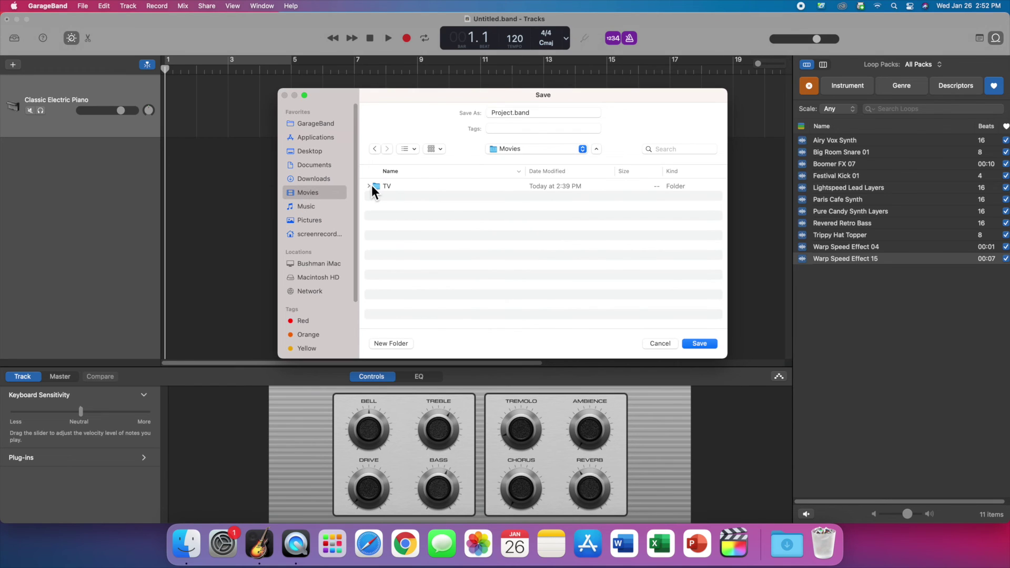
click(310, 154)
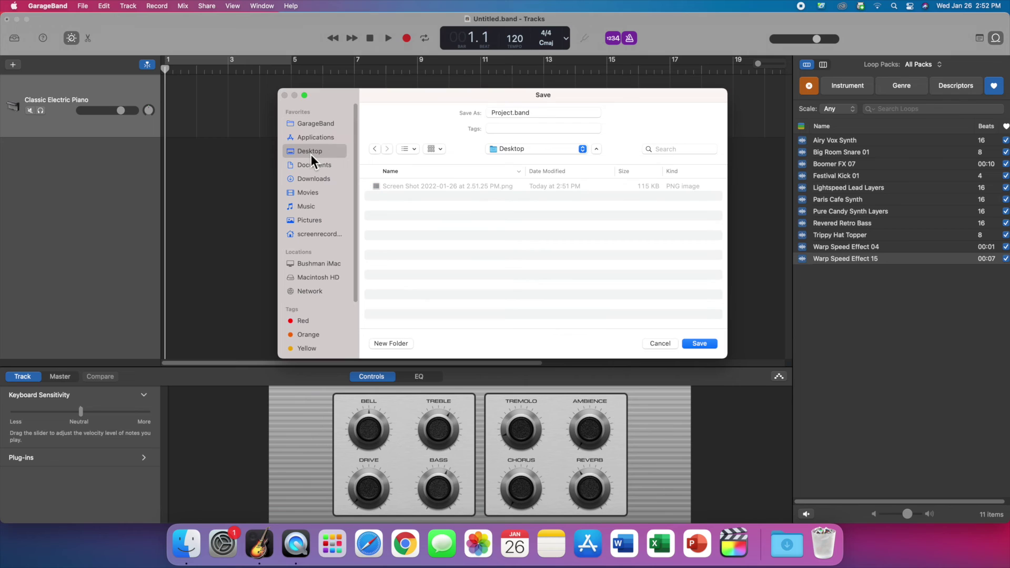
Rename the project file to 'My First GarageBand Mix'.
double_click(510, 117)
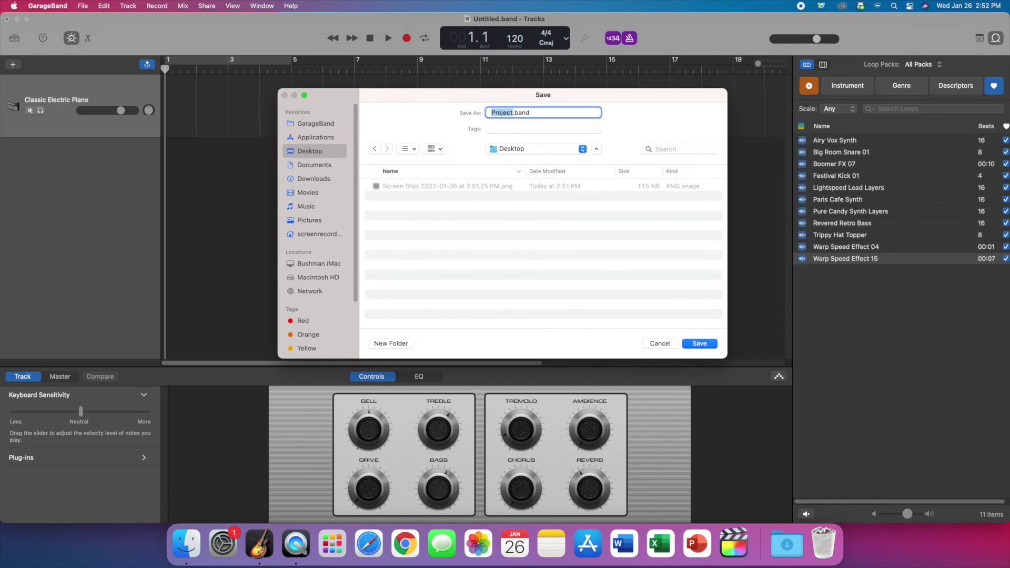
text(My First GarageBand Mix)
drag(567, 114, 597, 117)
Save My First GarageBand Mix.band to the Desktop.
click(699, 344)
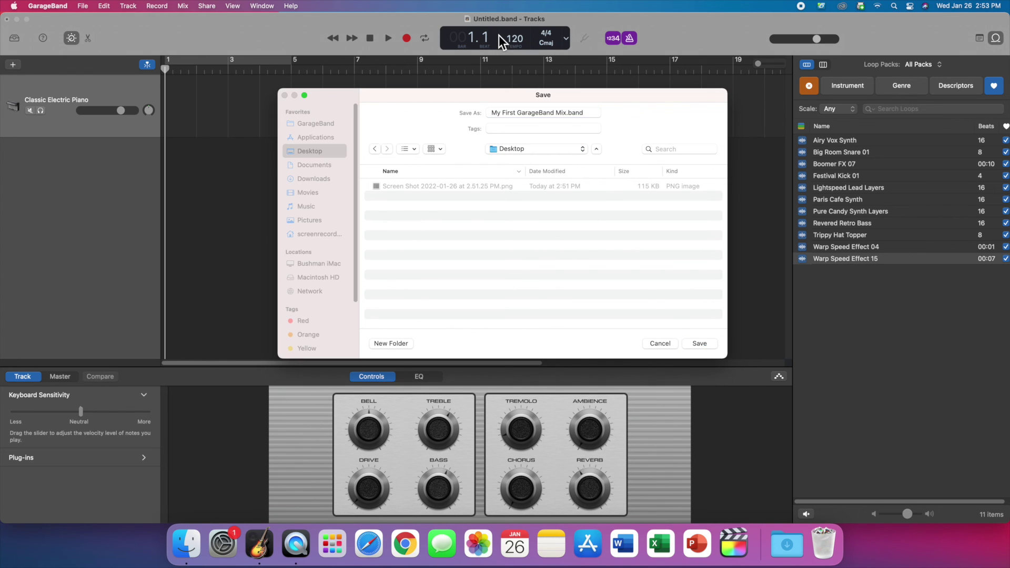